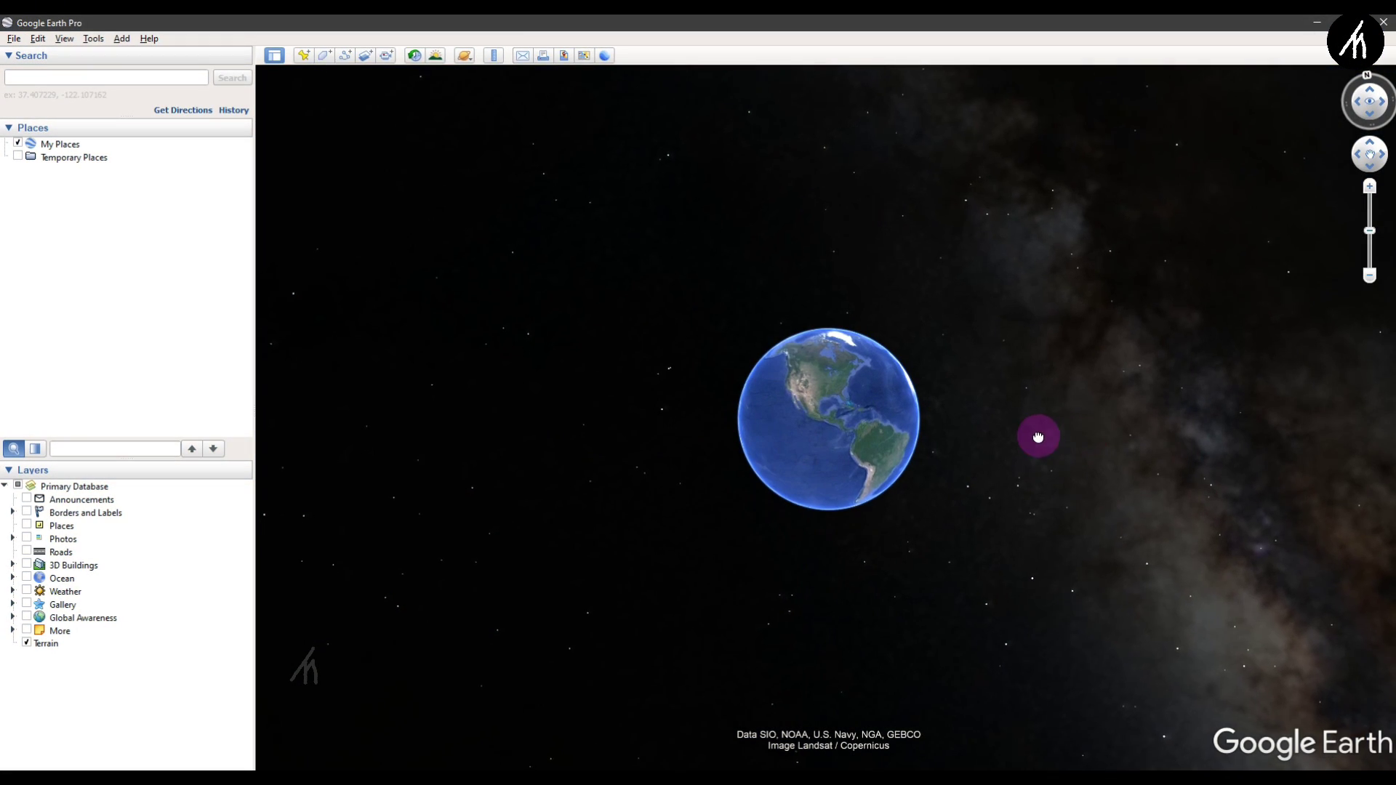
# Search 'empire st' and fly to the Empire State Building in Midtown Manhattan.
pyautogui.moveTo(987, 439); pyautogui.dragTo(878, 473)
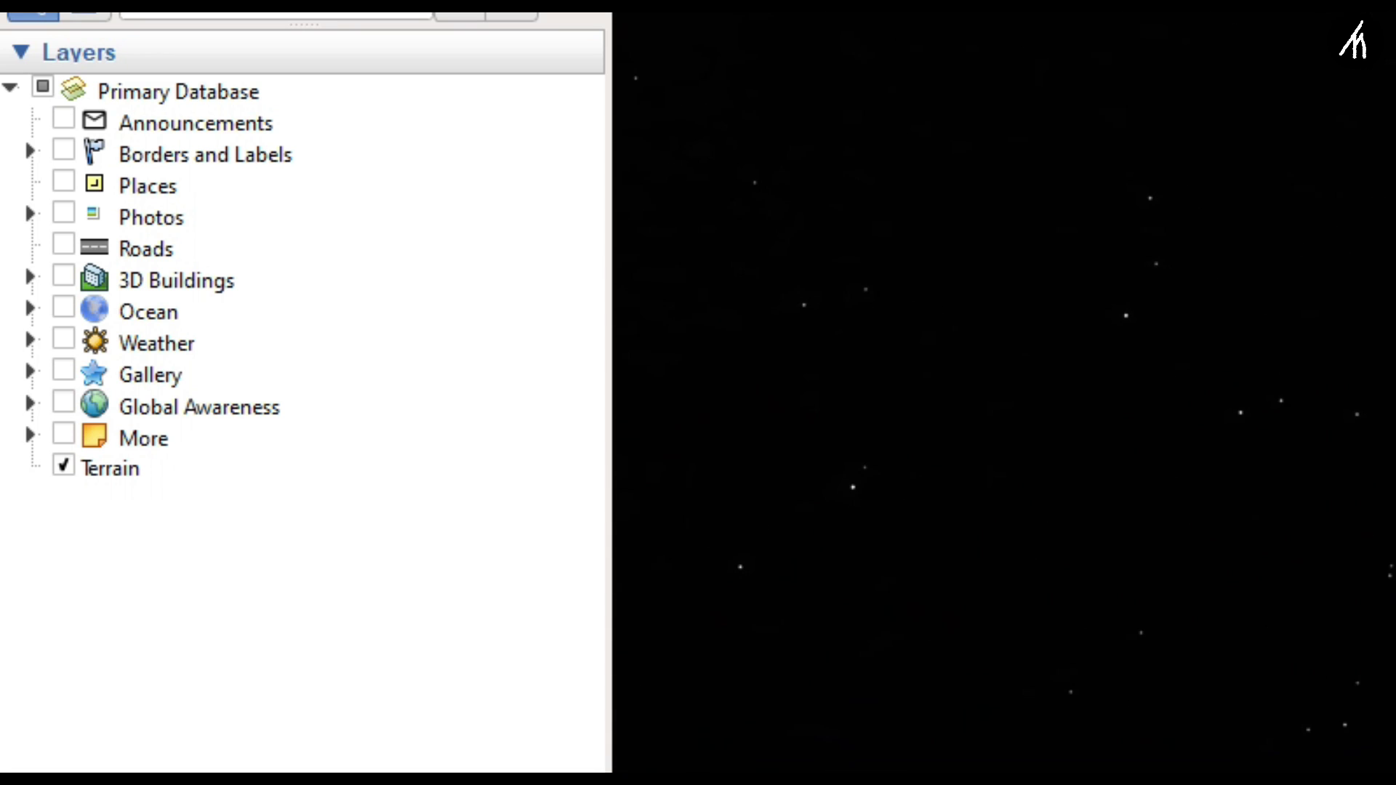
pyautogui.click(311, 211)
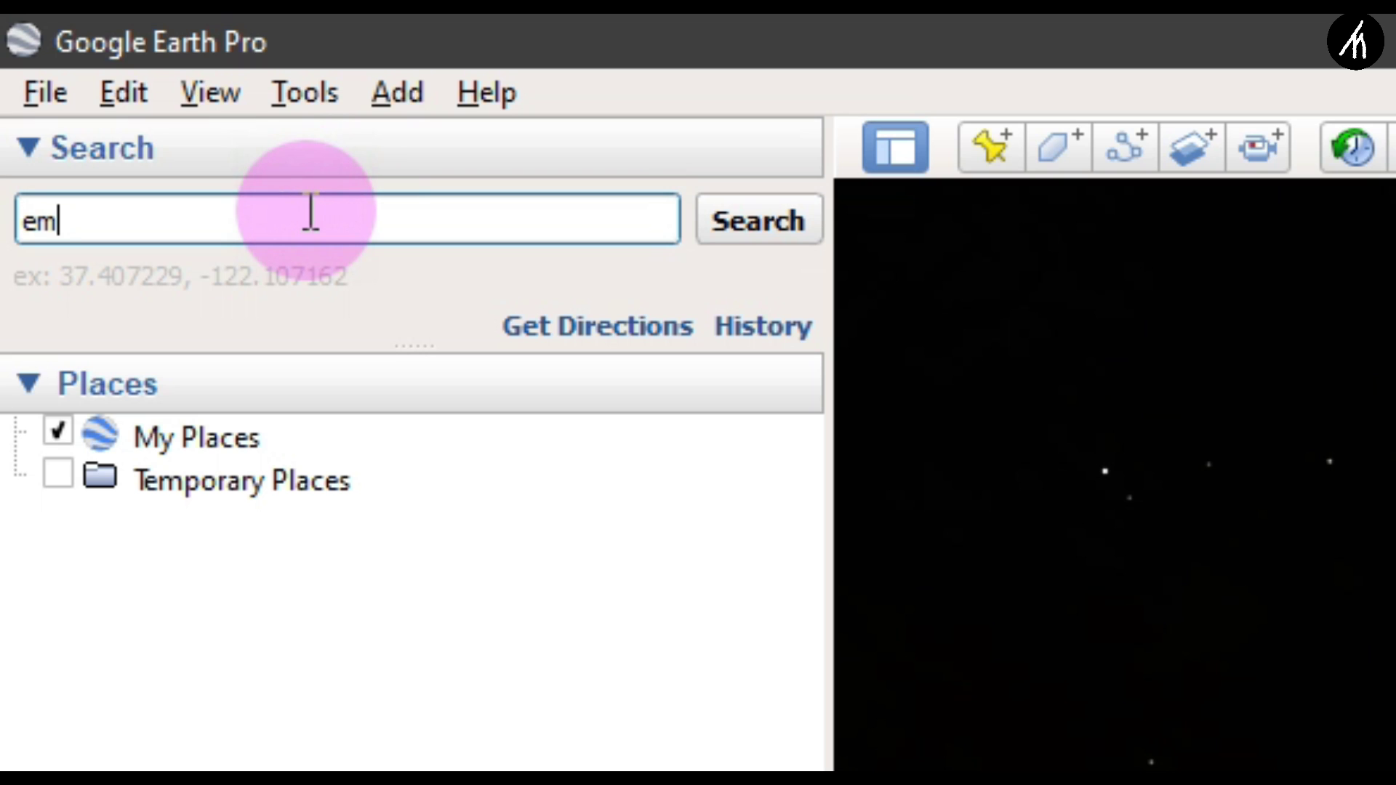
pyautogui.write('empire st')
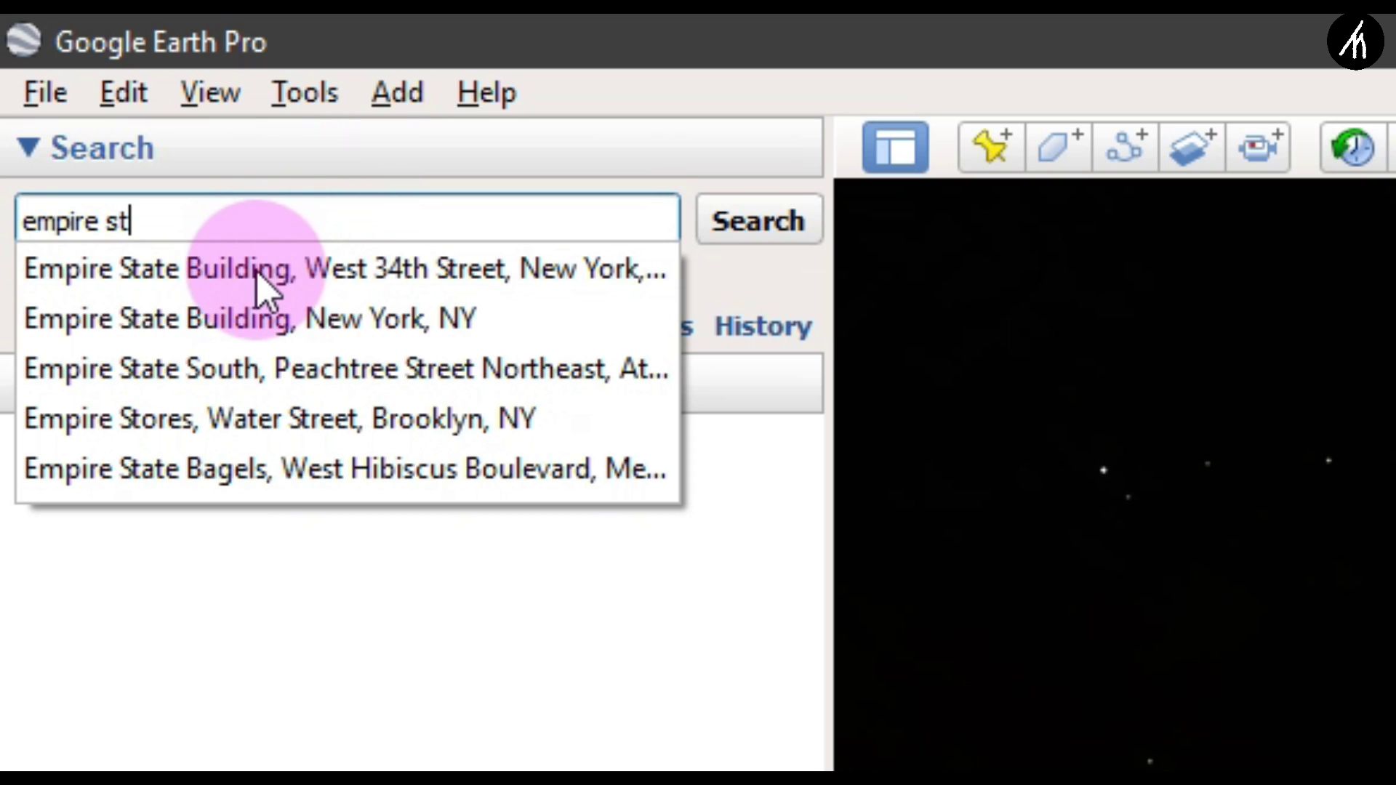
pyautogui.click(257, 271)
pyautogui.click(760, 223)
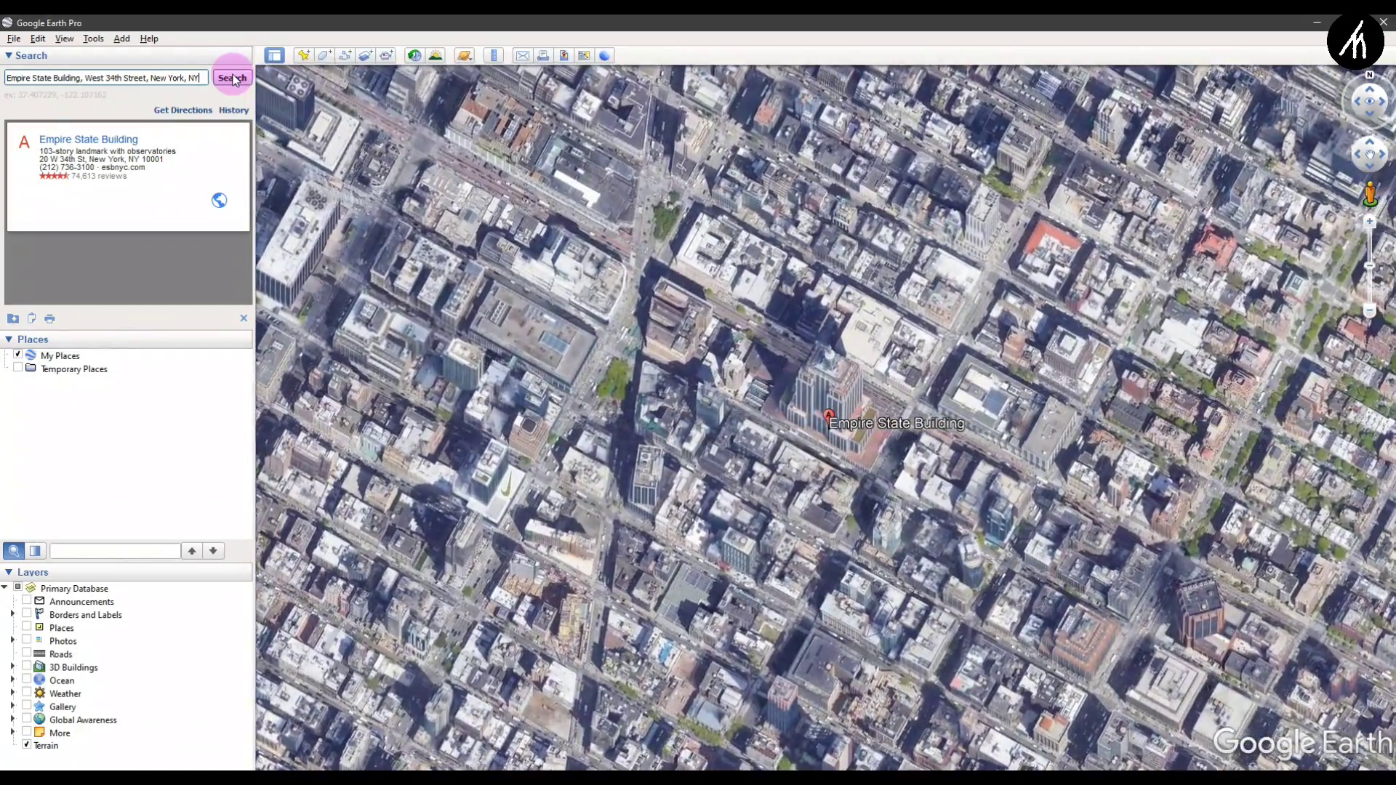
# Show the search History and zoom out to the whole globe, turned toward Africa.
pyautogui.click(575, 360)
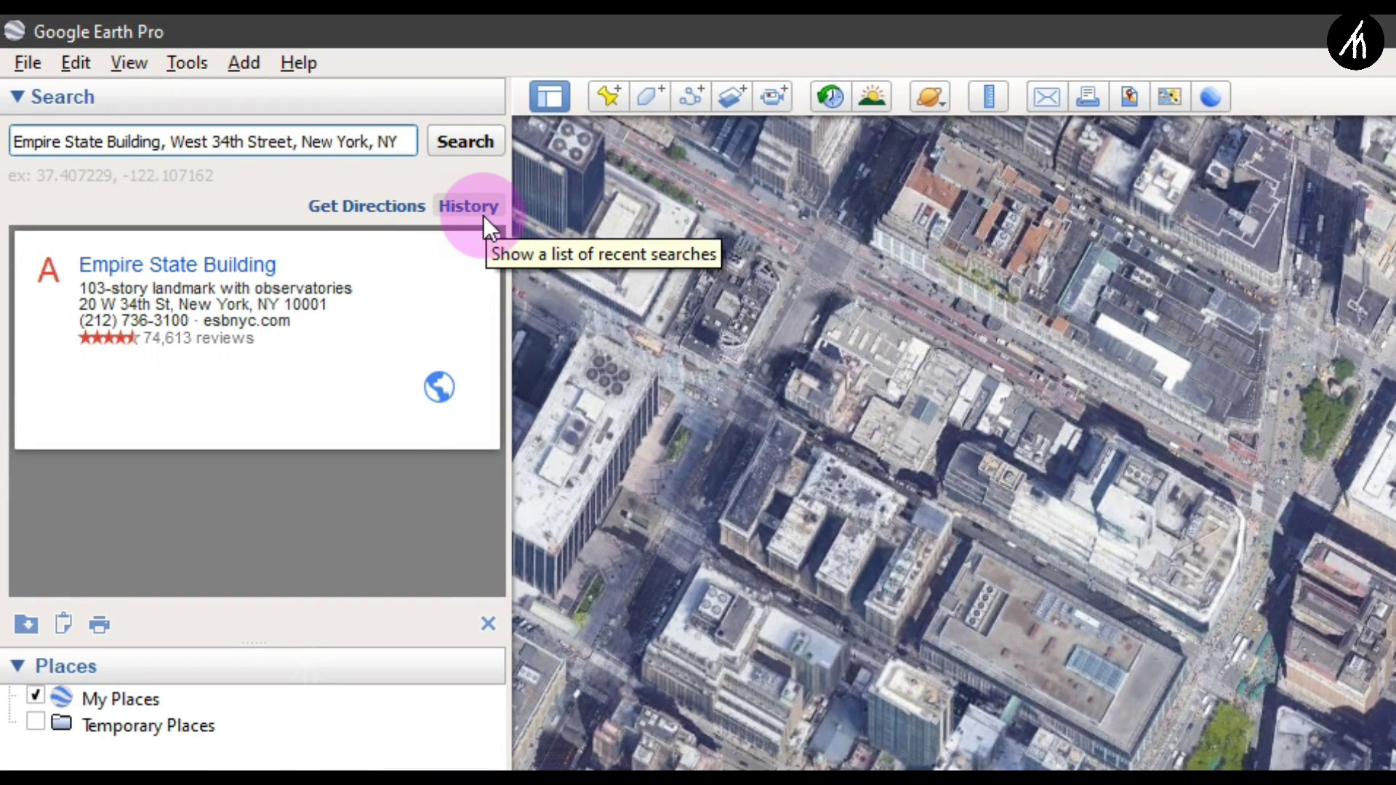
pyautogui.click(242, 114)
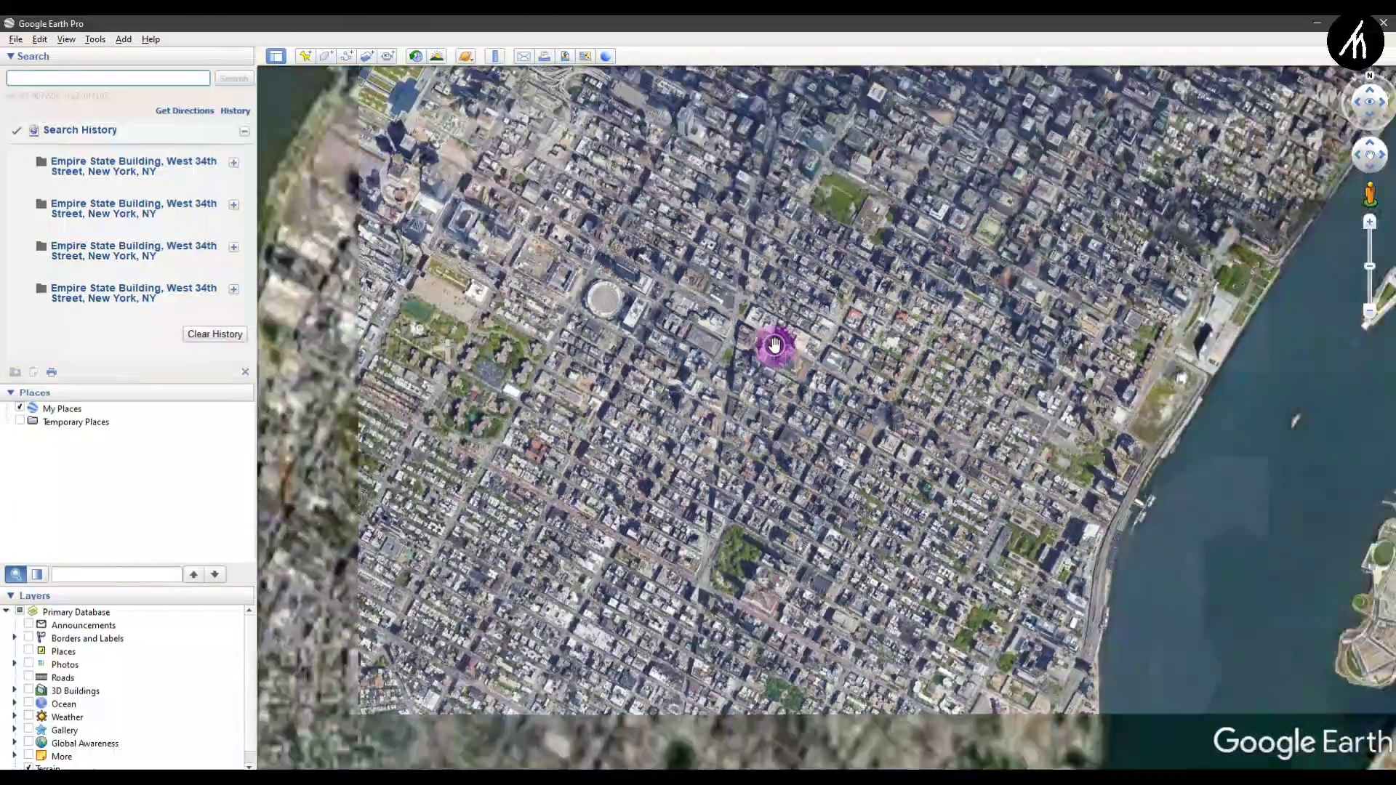
pyautogui.scroll(-10, 773, 346)
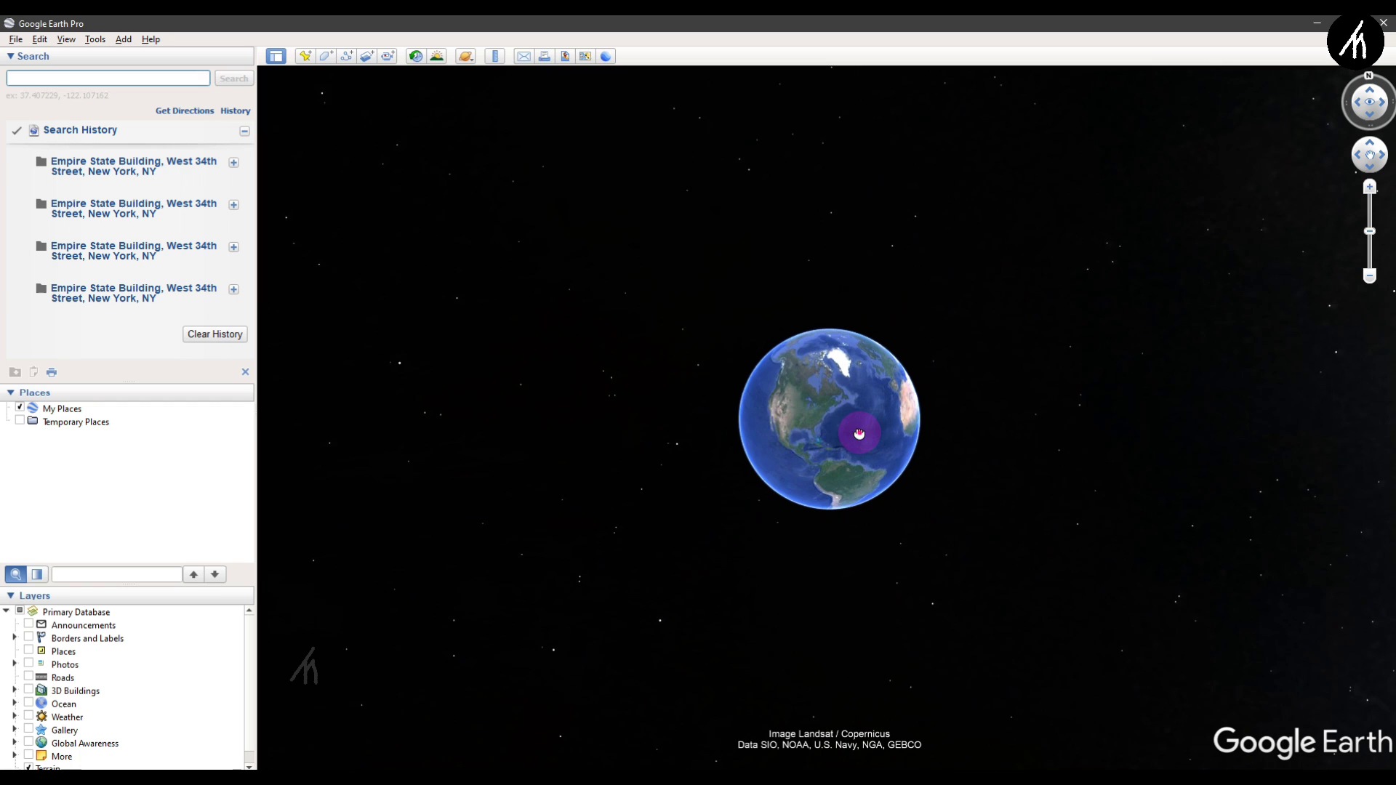
pyautogui.moveTo(854, 433); pyautogui.dragTo(760, 426)
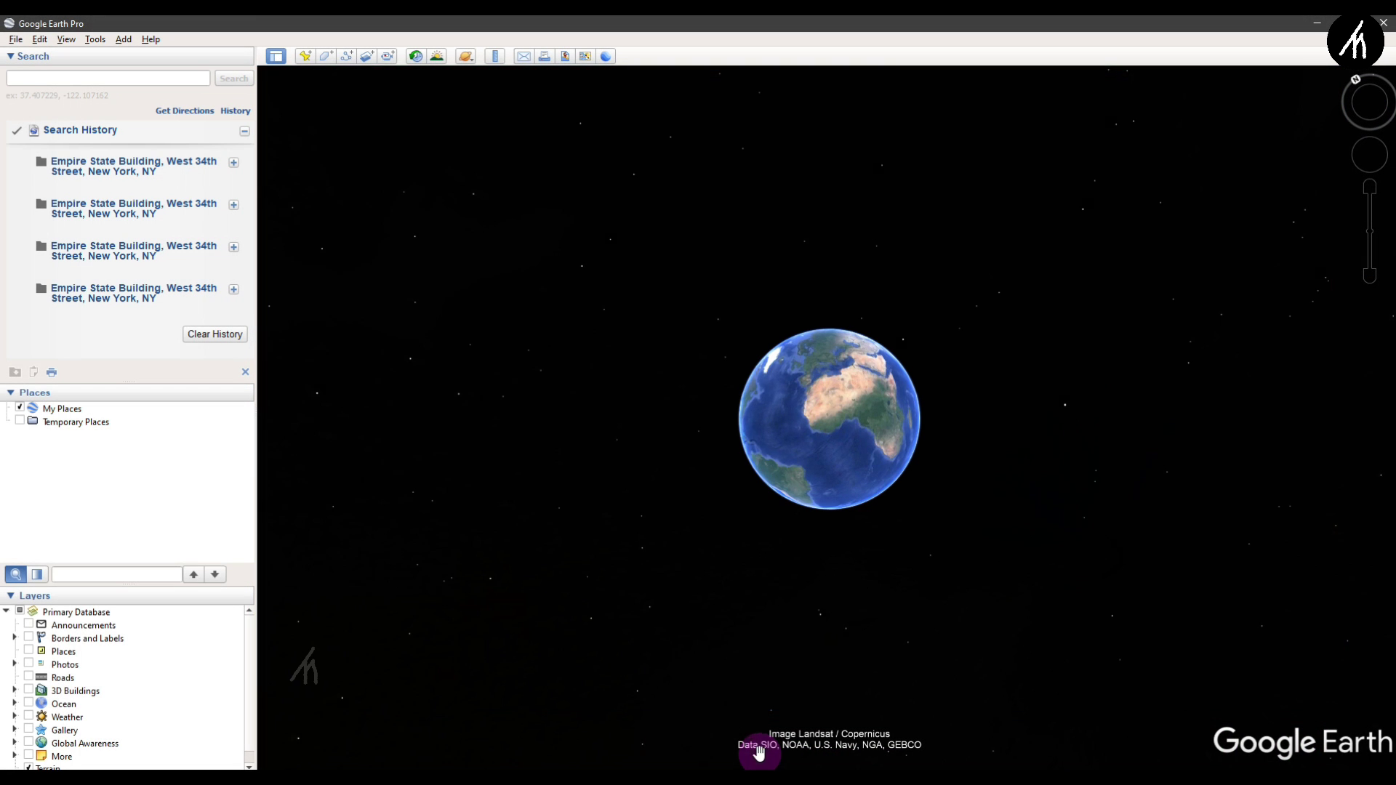
# Narrow the sidebar to widen the globe view and reselect the first Empire State Building search.
pyautogui.moveTo(756, 750); pyautogui.dragTo(569, 381)
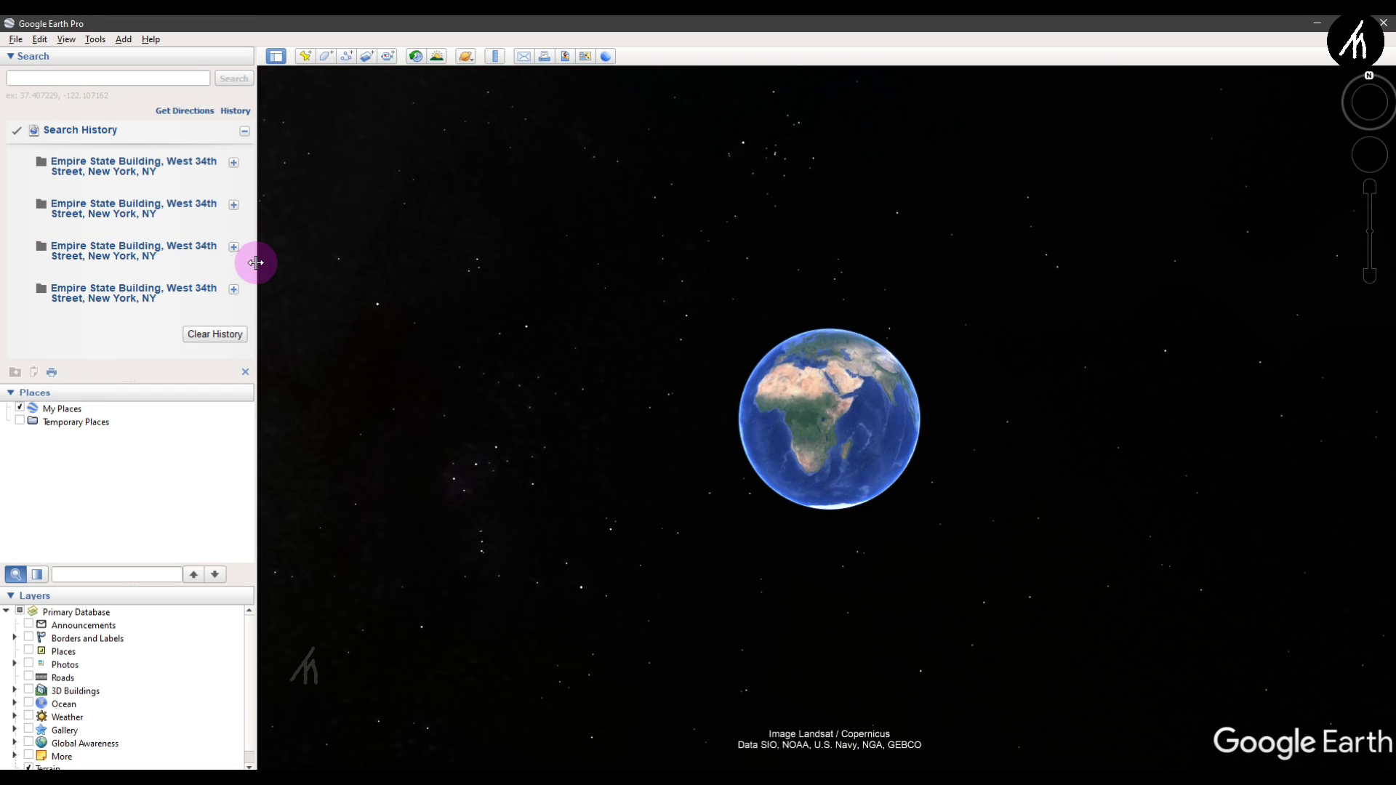
pyautogui.moveTo(256, 262); pyautogui.dragTo(112, 279)
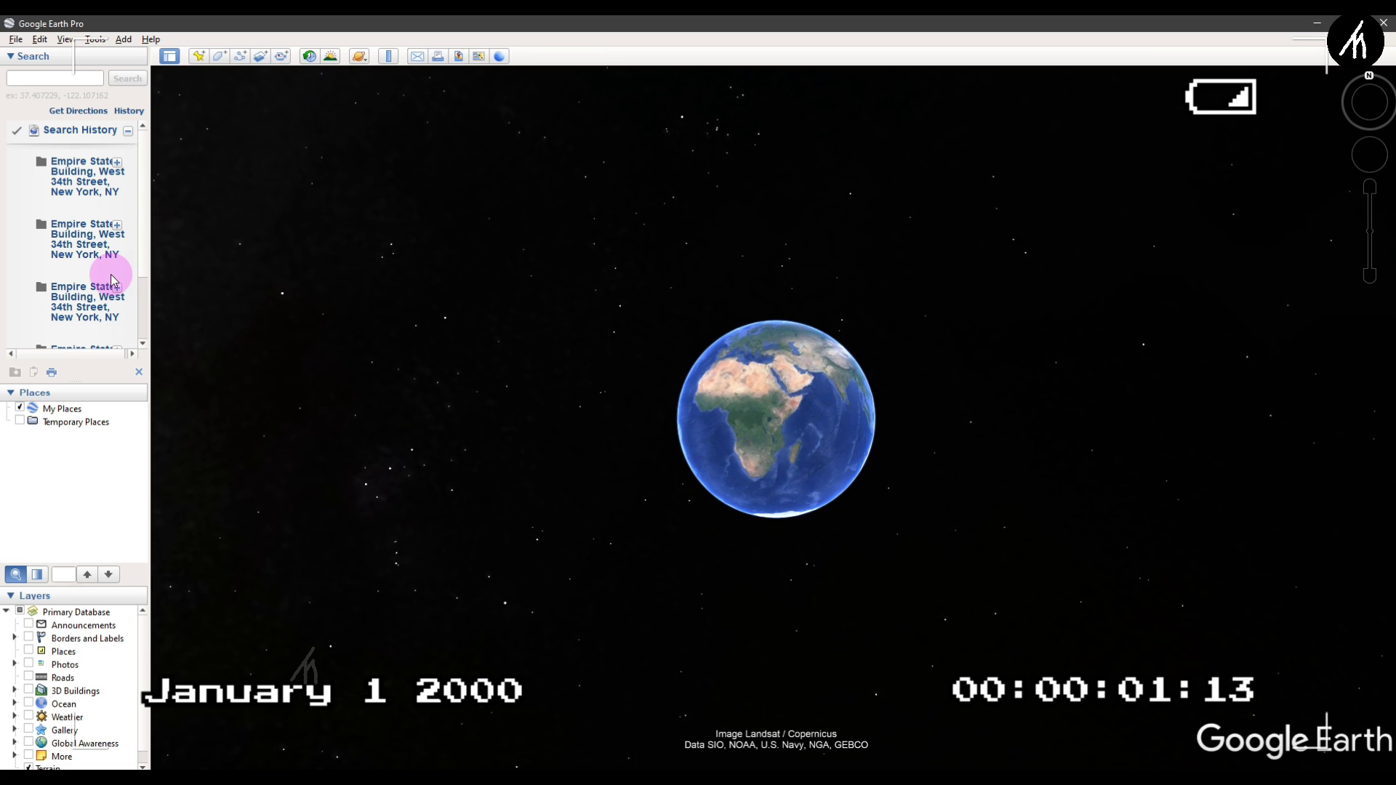
pyautogui.click(72, 180)
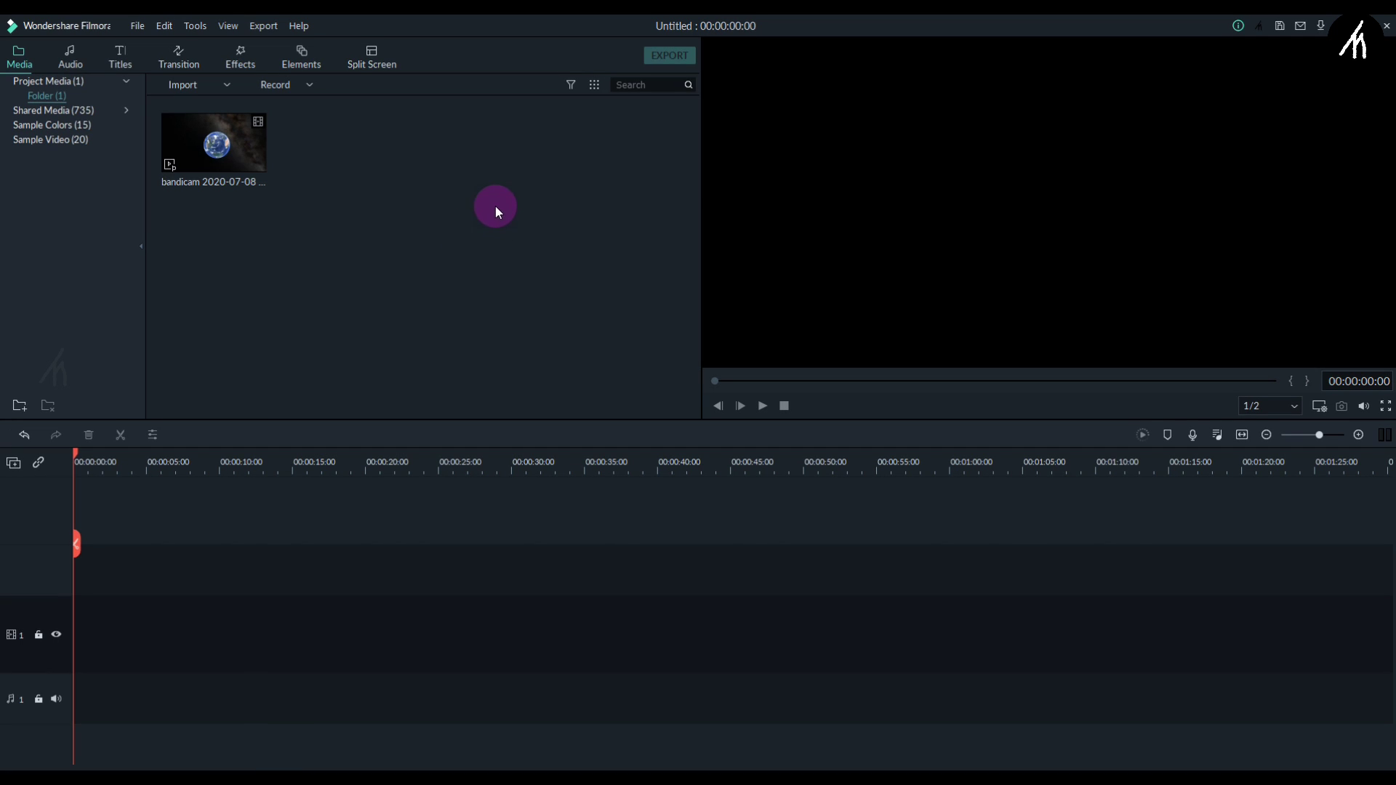
# Put the Google Earth recording on video track 1 at 1920 x 1080 25fps, cropped to fit.
pyautogui.doubleClick(242, 152)
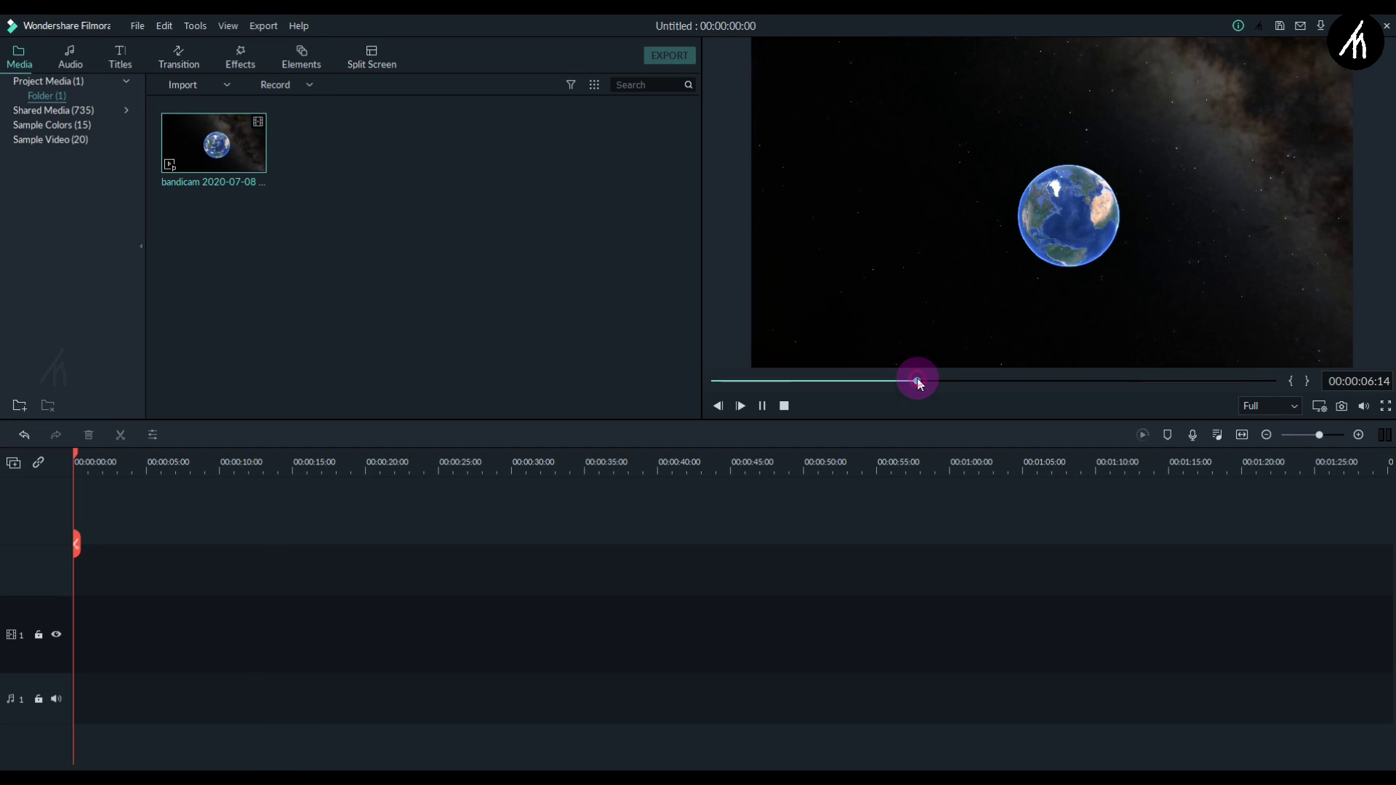
pyautogui.click(452, 332)
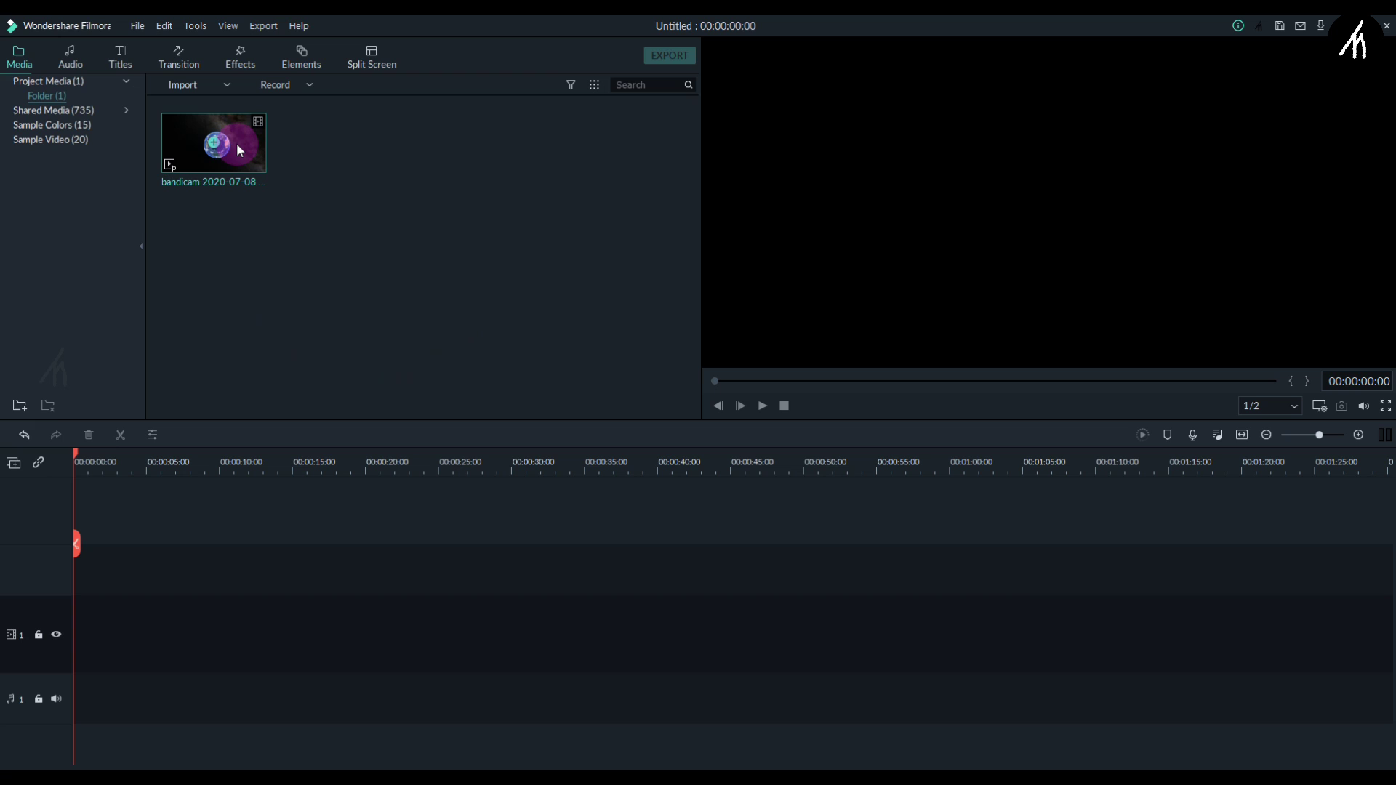
pyautogui.moveTo(238, 148); pyautogui.dragTo(97, 616)
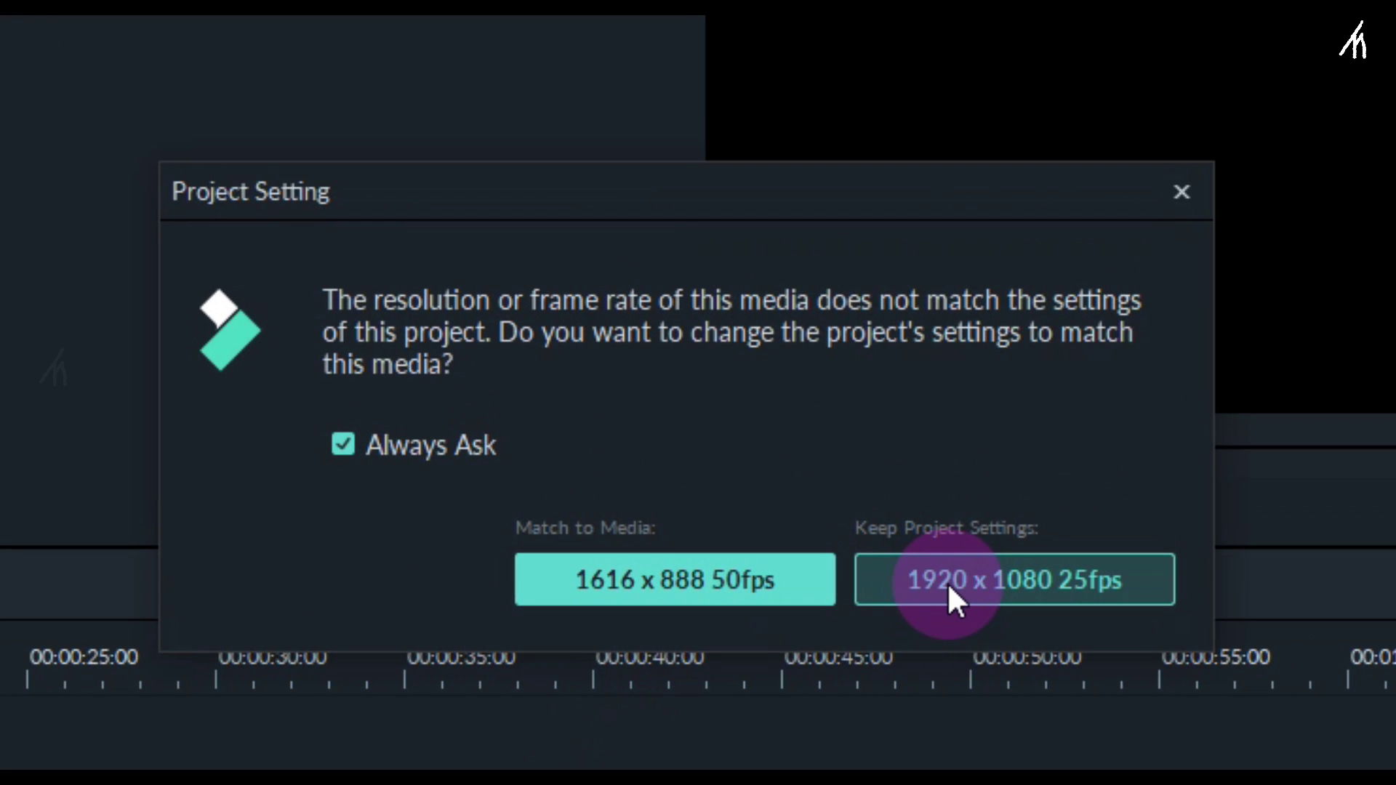
pyautogui.click(1009, 580)
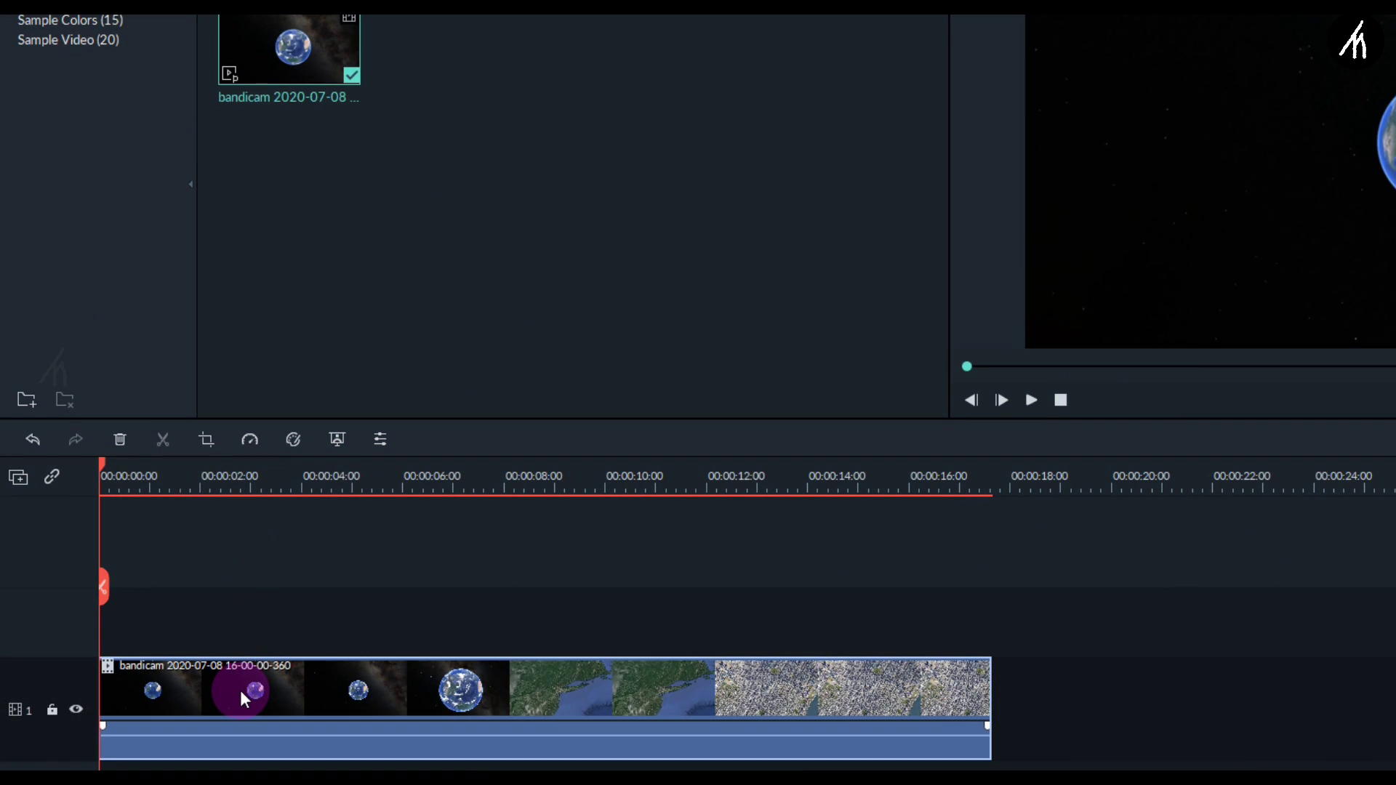
pyautogui.rightClick(240, 691)
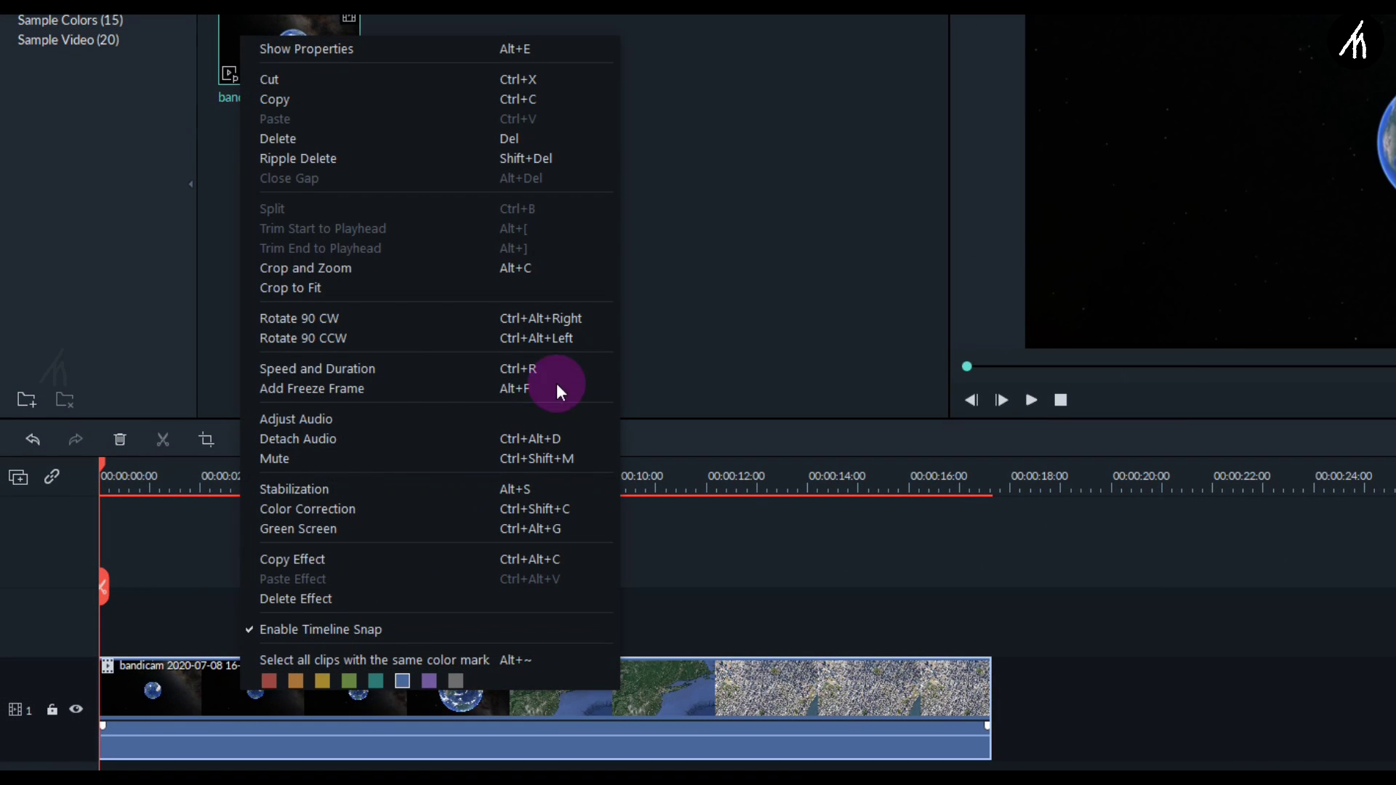
pyautogui.click(360, 286)
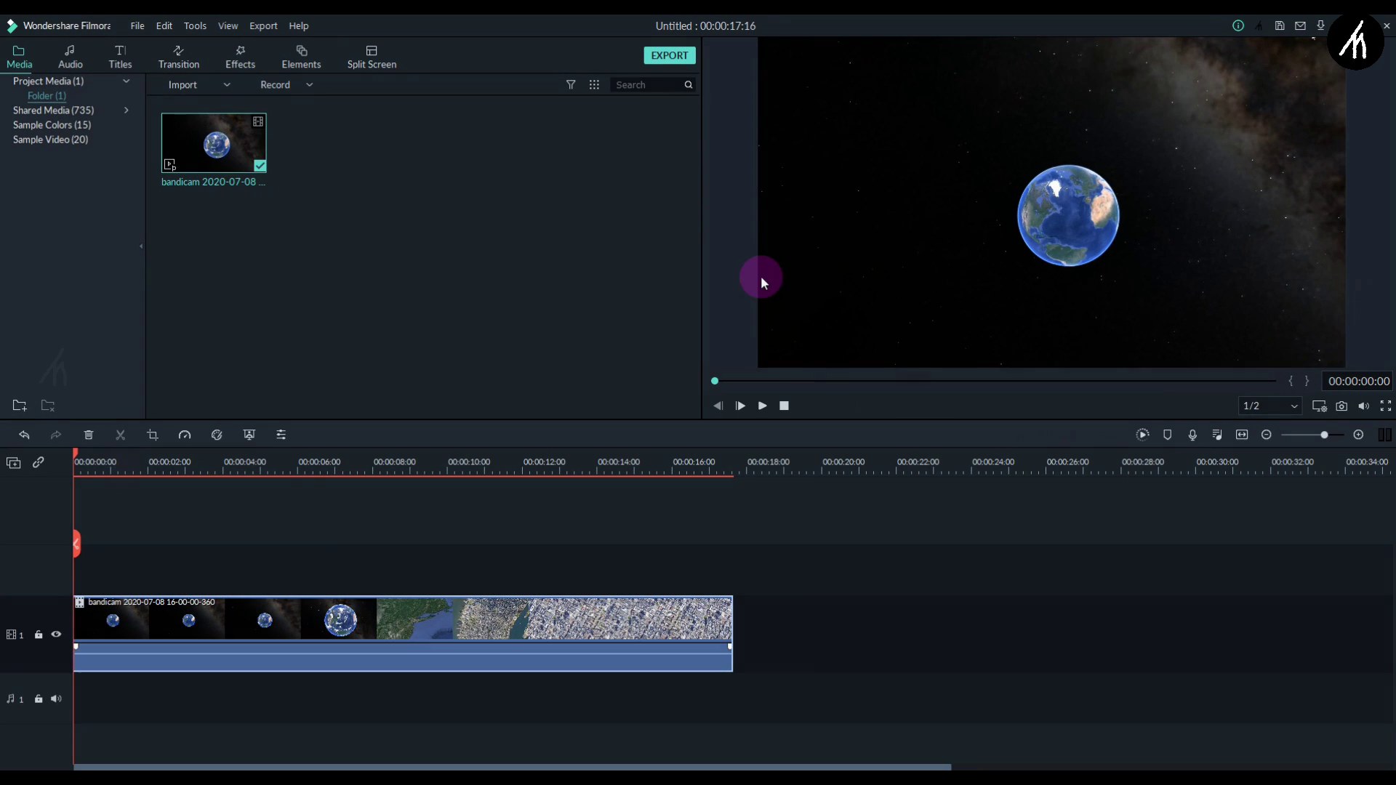
# Split the clip at about 4 seconds, delete the opening piece and play the result.
pyautogui.click(119, 466)
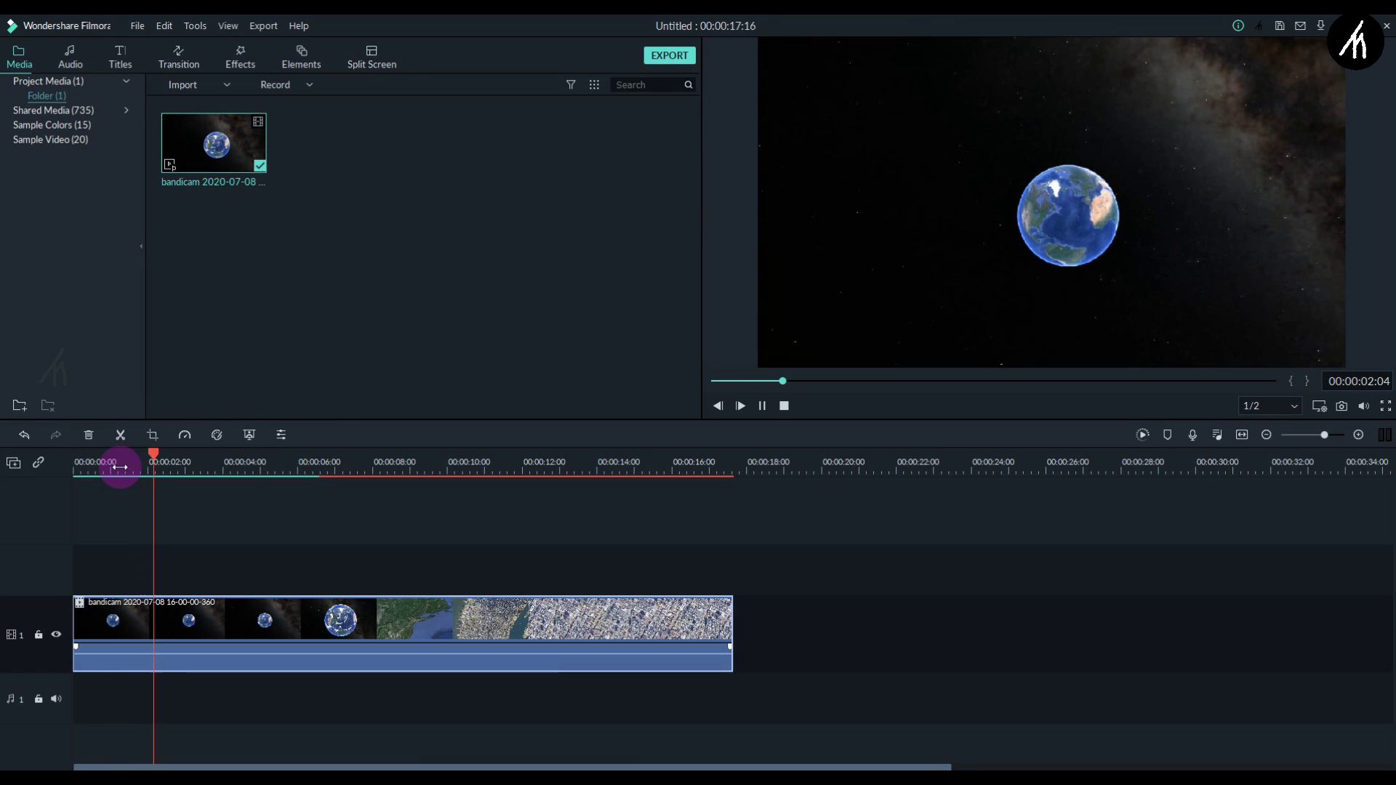
pyautogui.press('space')
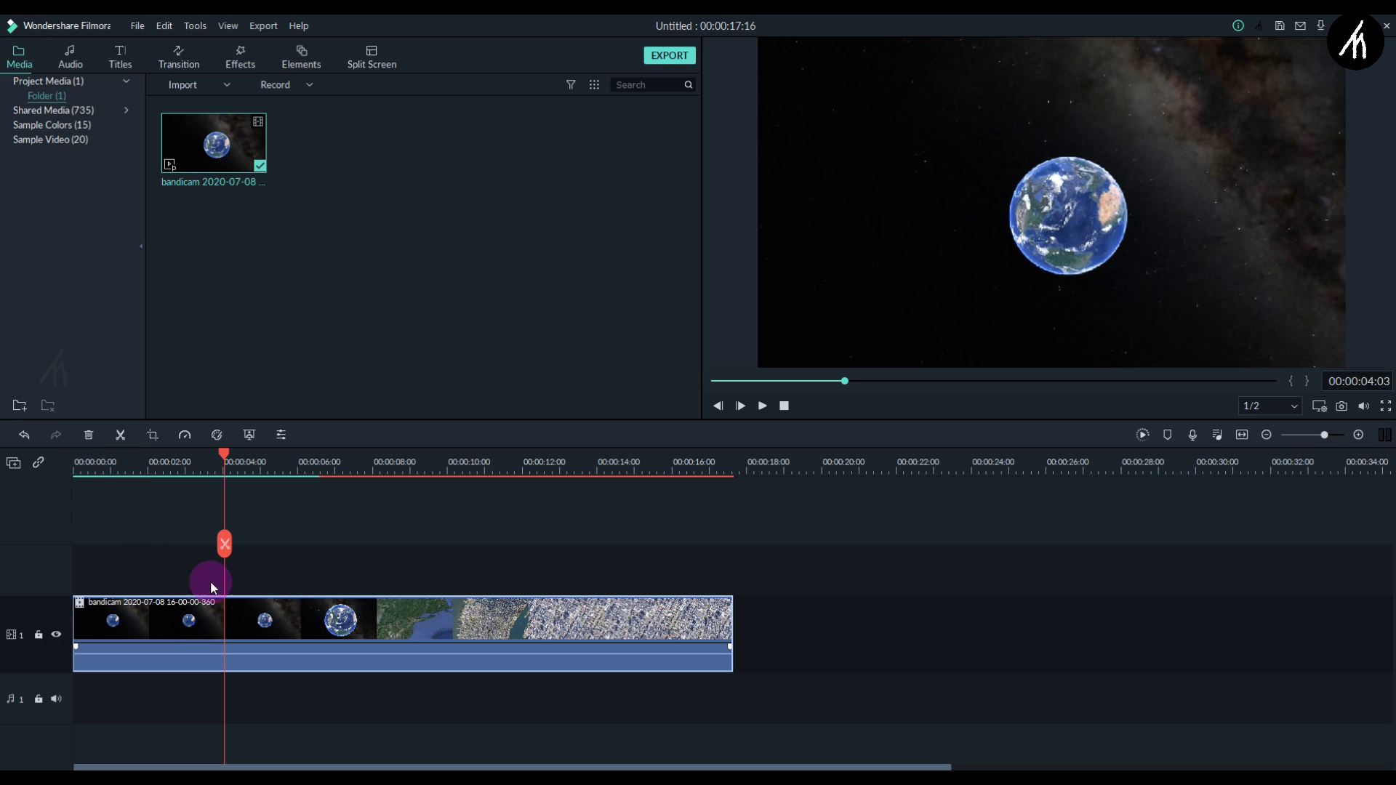
pyautogui.click(227, 543)
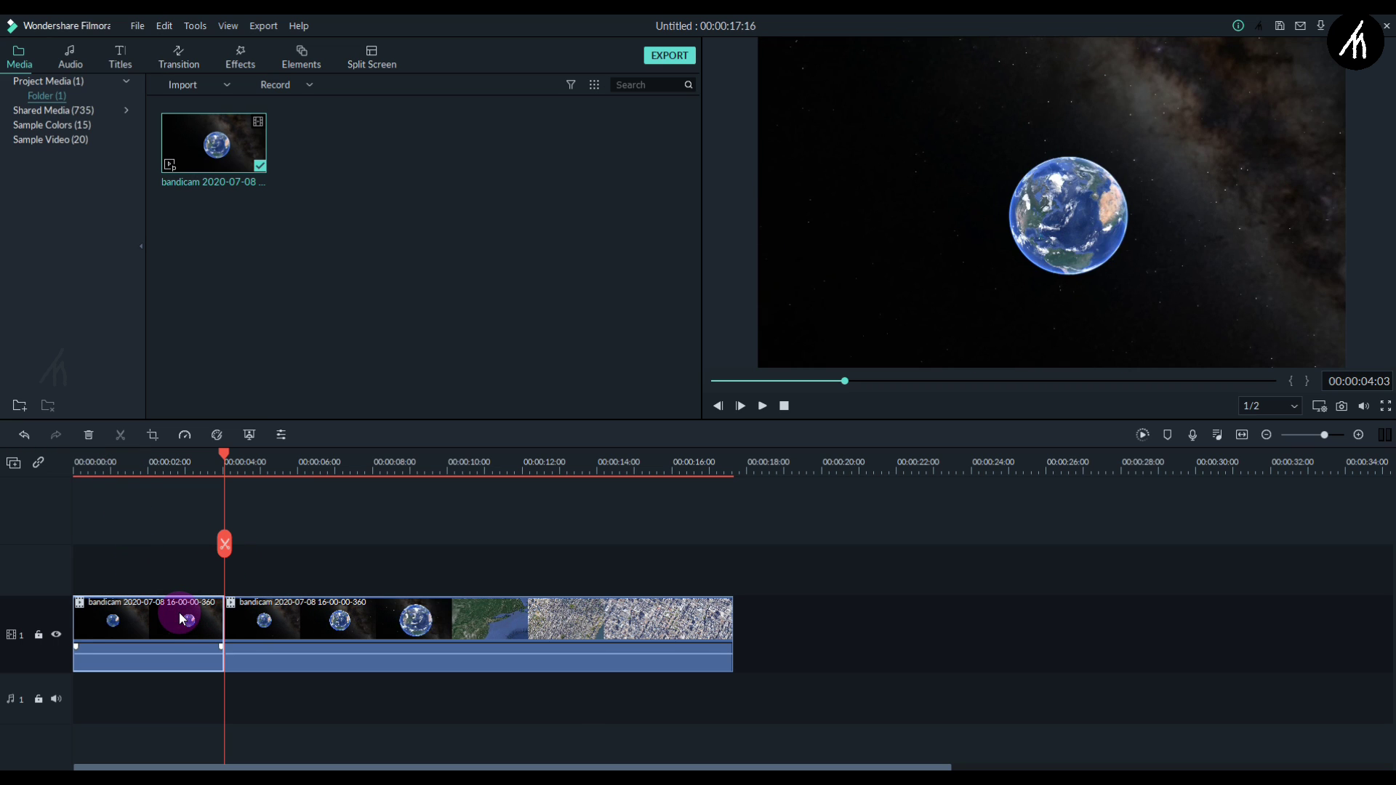
pyautogui.press('Delete')
pyautogui.click(252, 617)
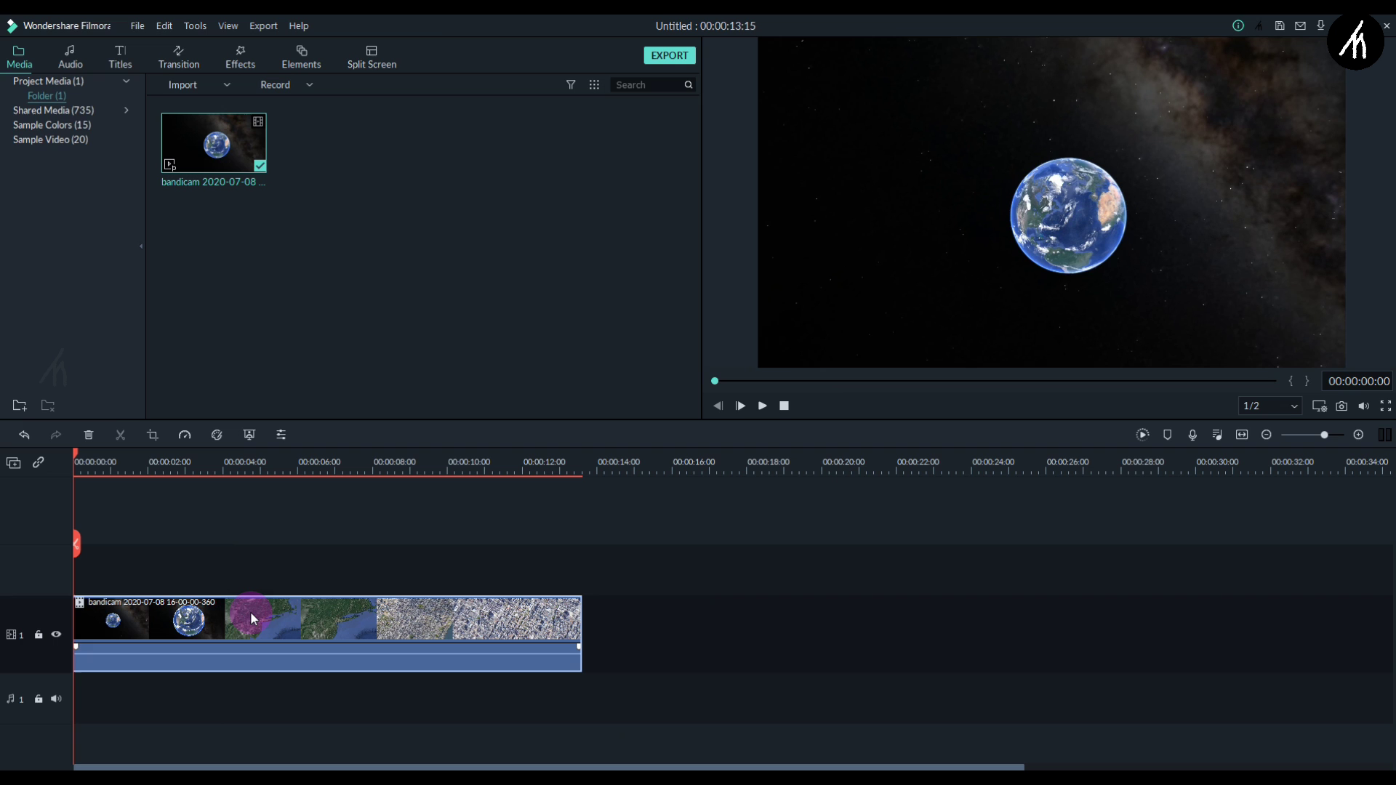
pyautogui.press('space')
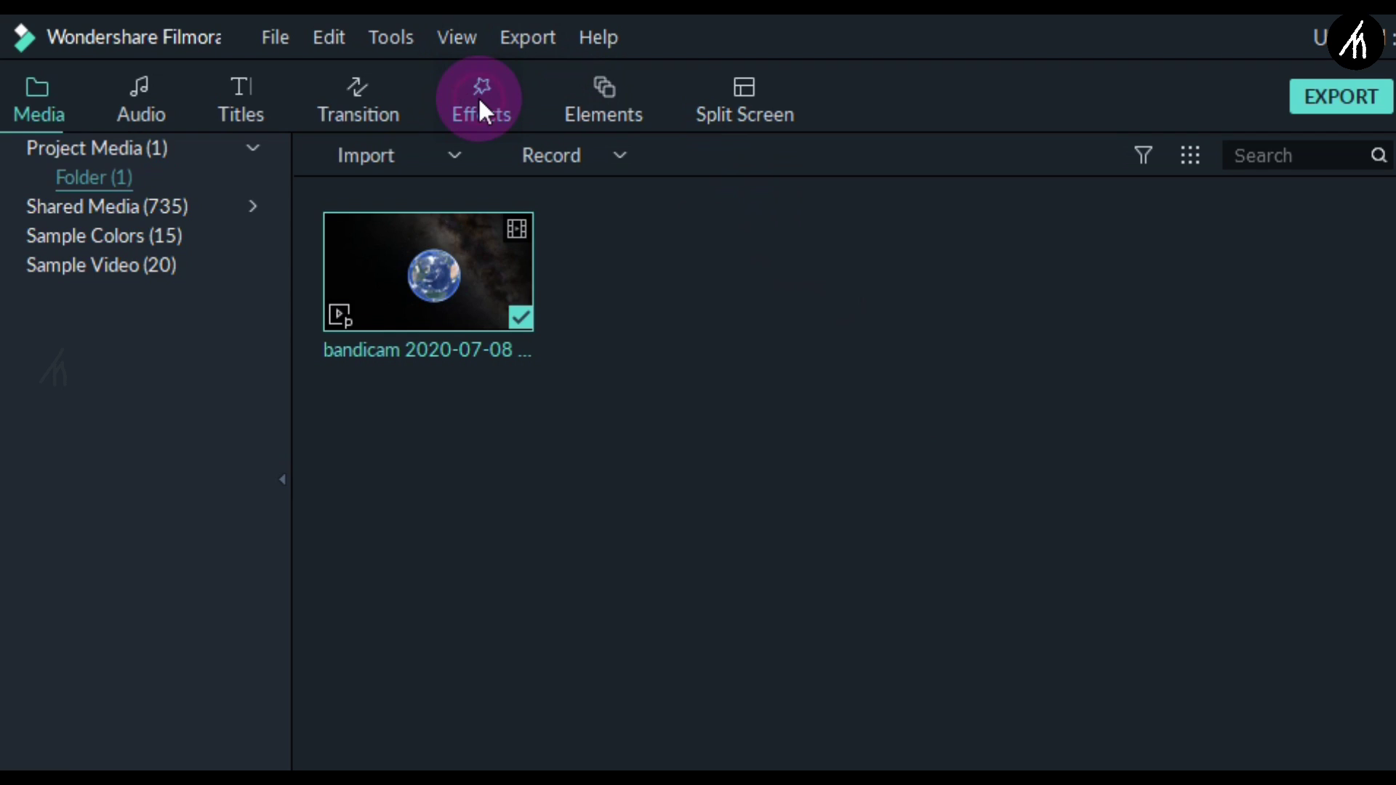
# Apply the Utility effect Tilt-shift Circle to the Google Earth clip and open its settings.
pyautogui.click(478, 96)
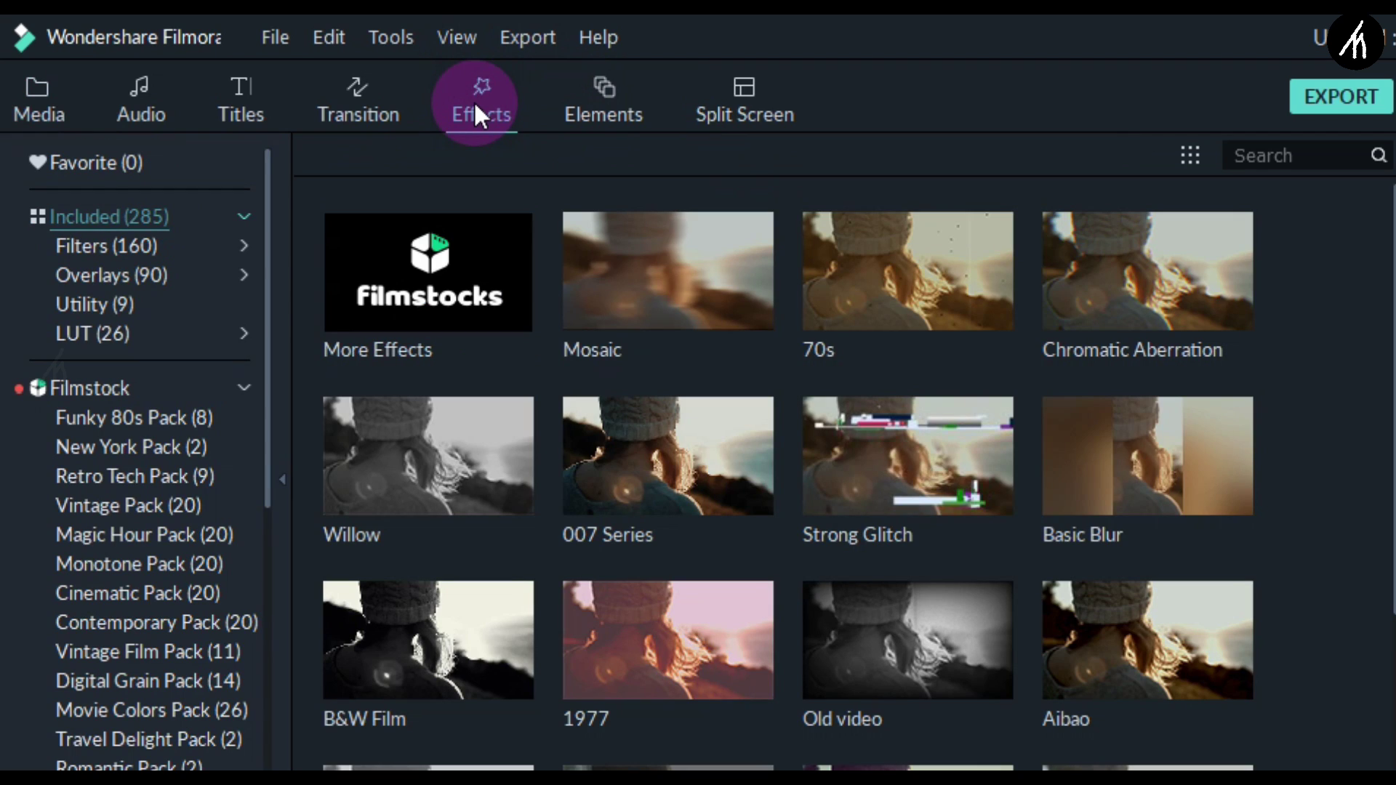
pyautogui.click(107, 301)
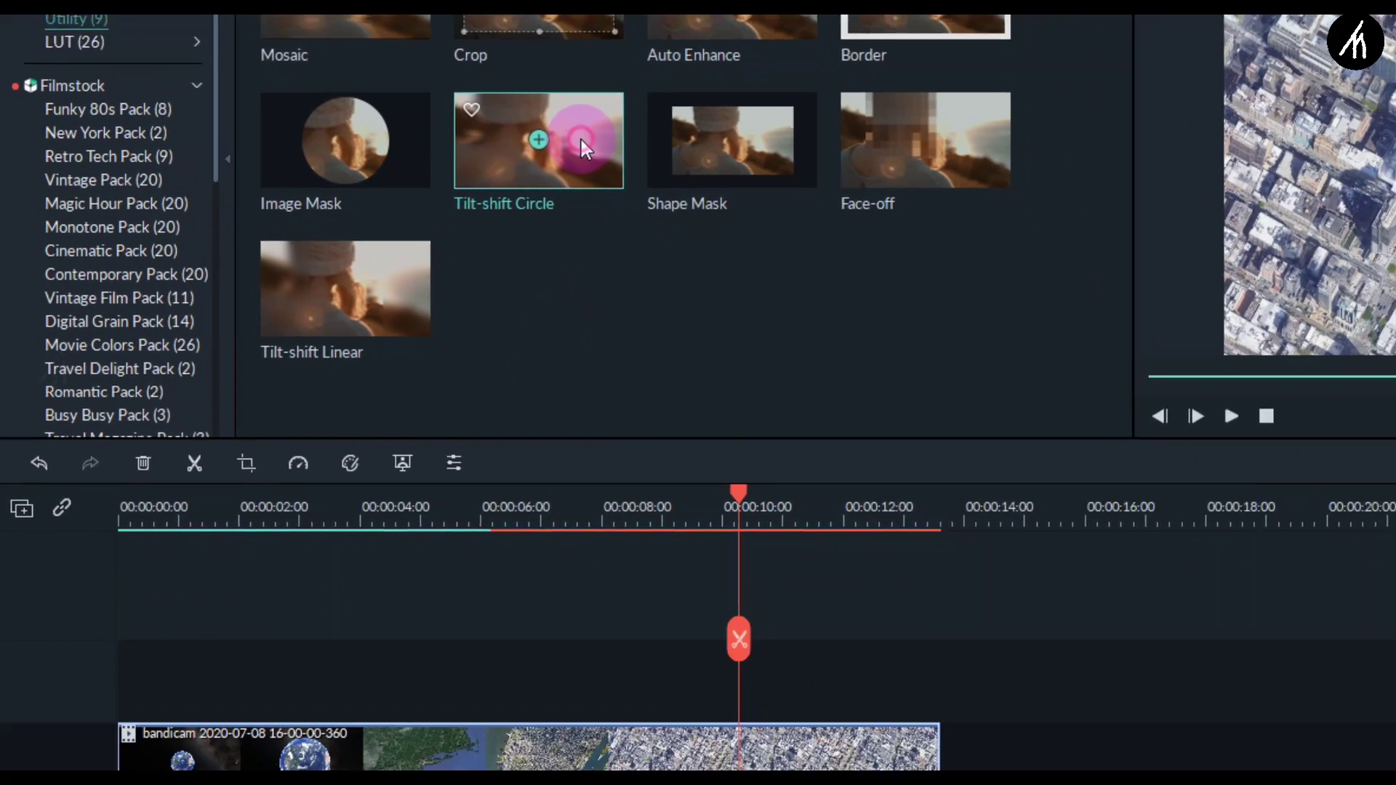
pyautogui.moveTo(719, 455); pyautogui.dragTo(336, 665)
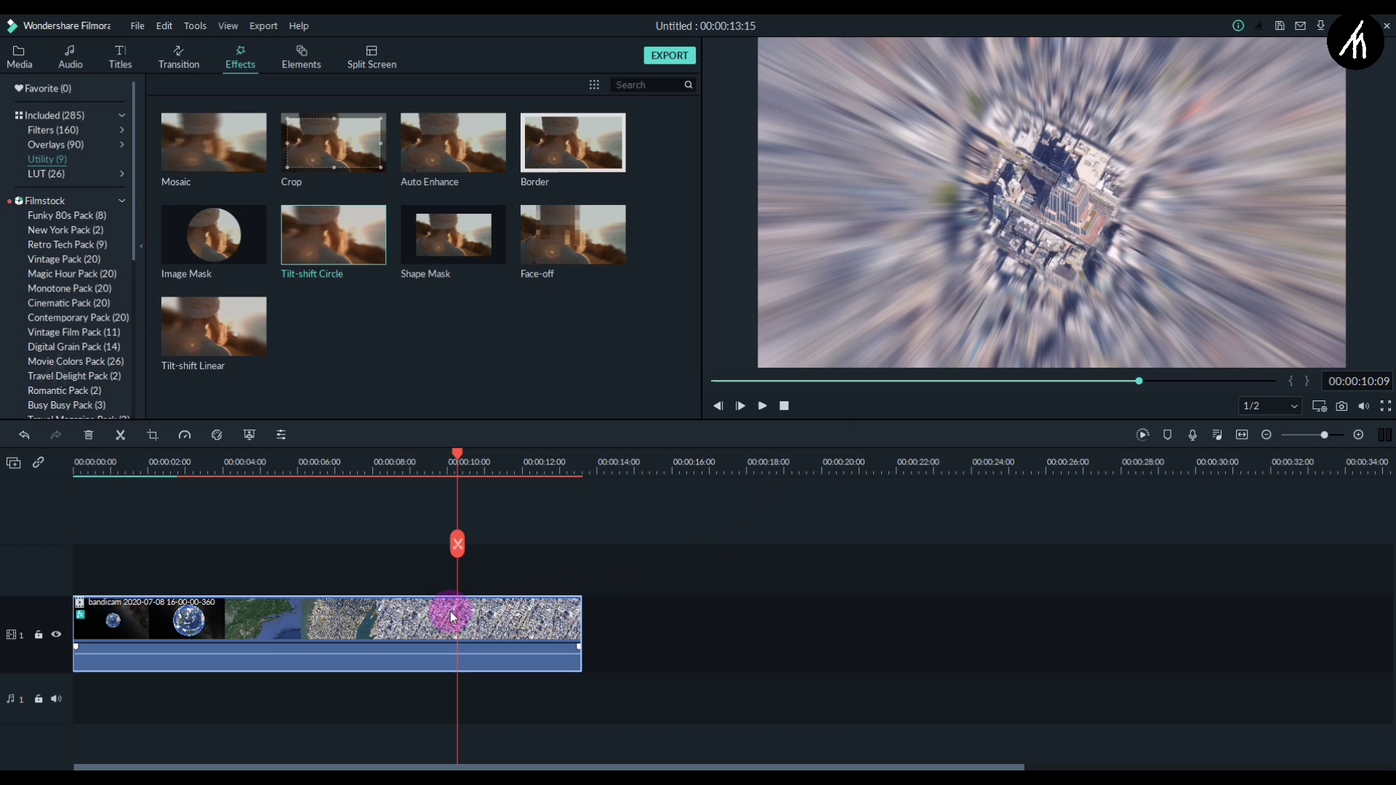
pyautogui.doubleClick(451, 614)
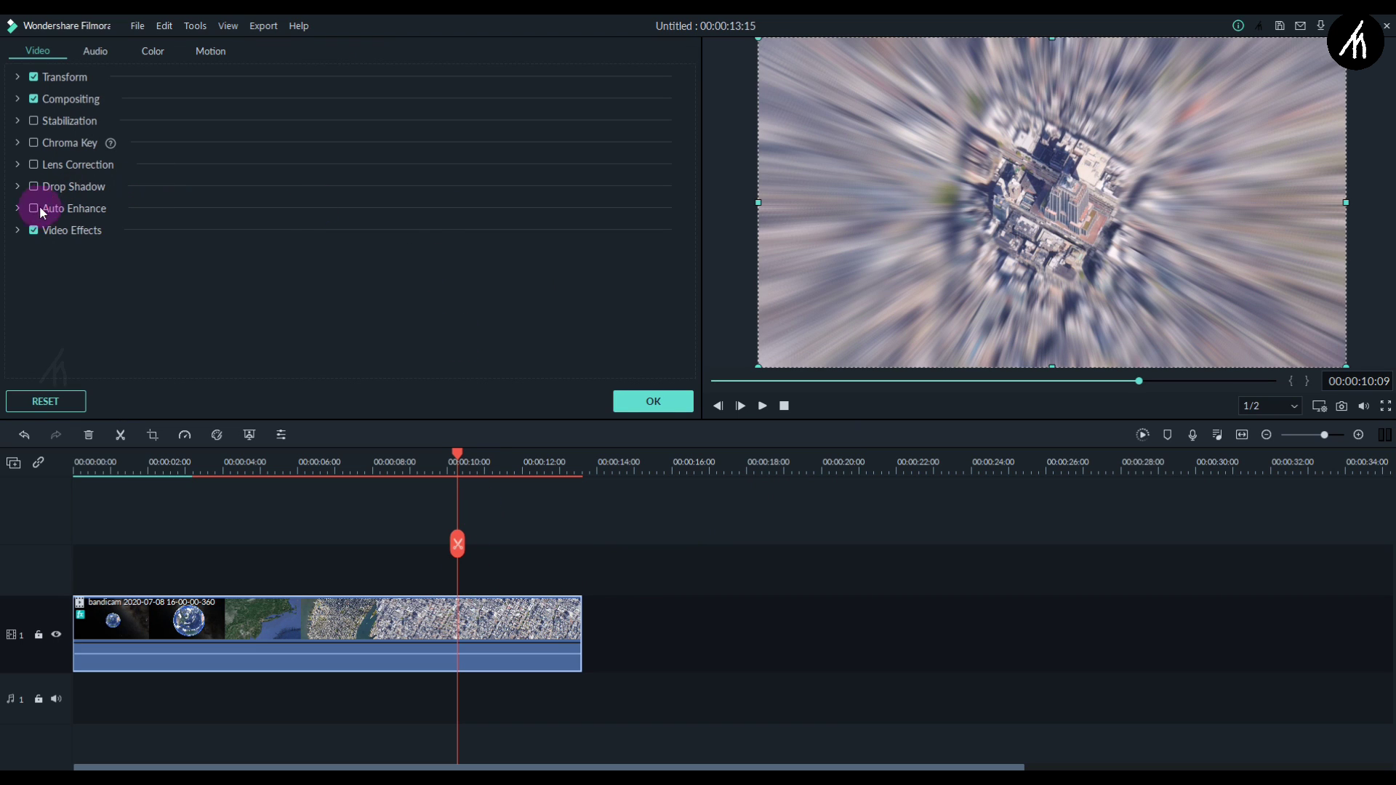
# Tune Tilt-shift Circle to Intensity 0.31, Size 0.08, centre X 0.53, Y 0.51, then preview.
pyautogui.click(17, 231)
pyautogui.scroll(-3, 609, 282)
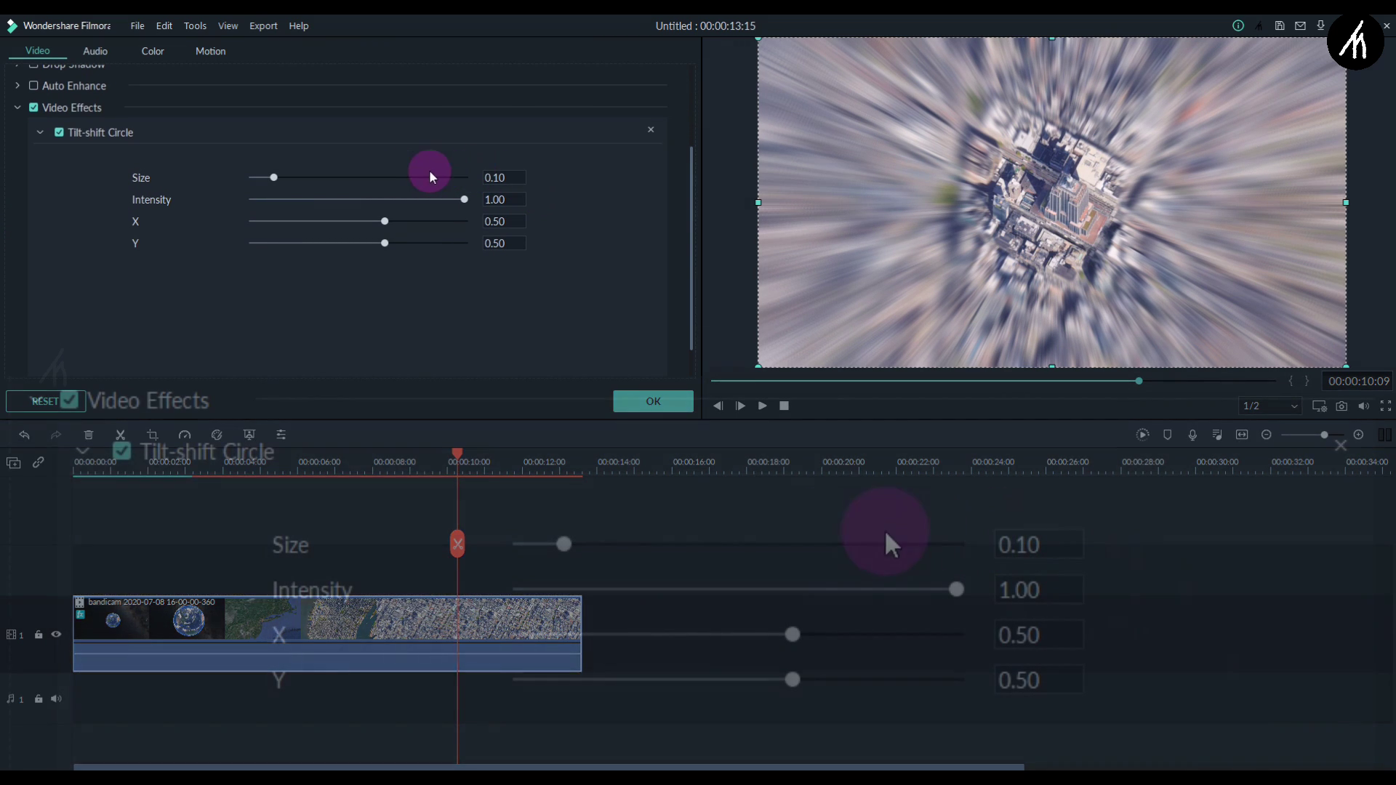
pyautogui.moveTo(380, 199); pyautogui.dragTo(287, 185)
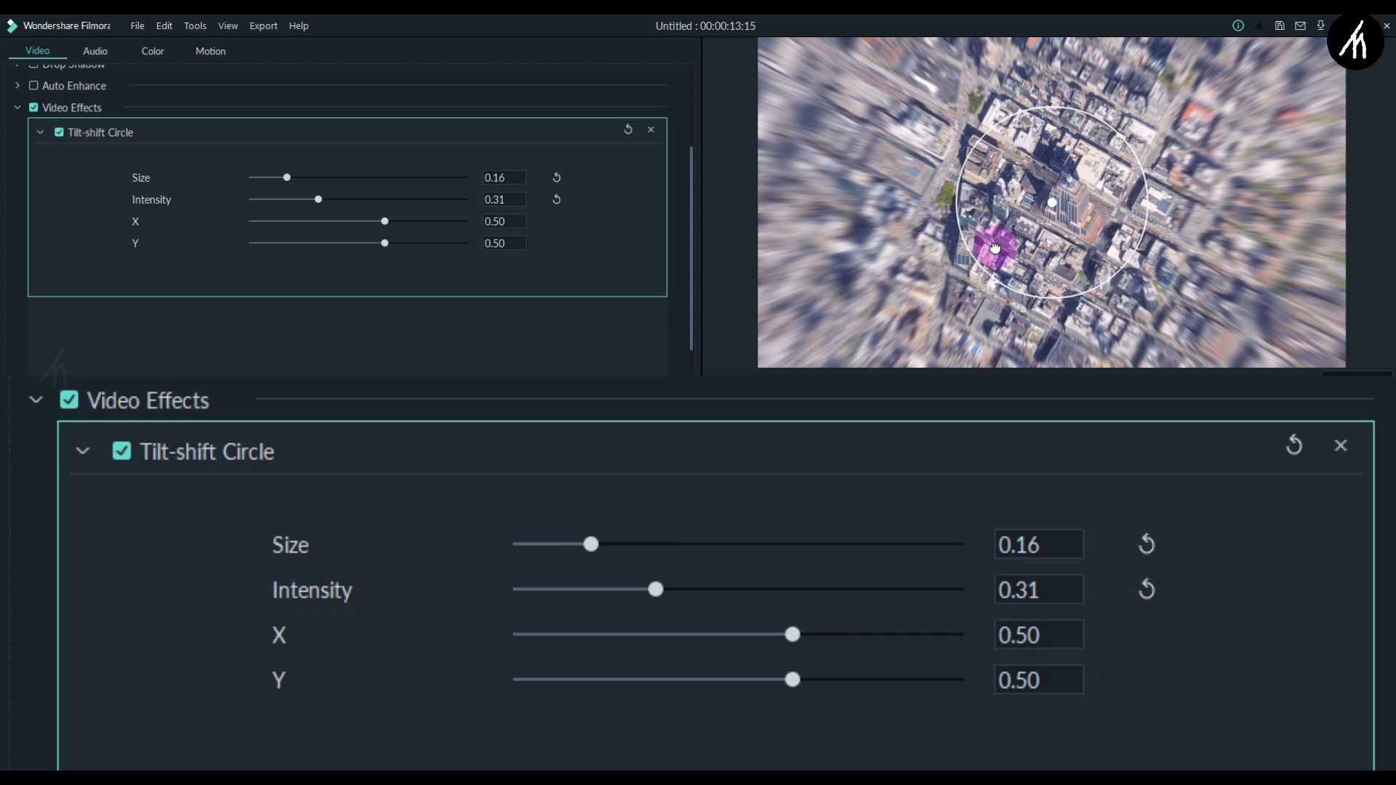
pyautogui.moveTo(1041, 220); pyautogui.dragTo(1068, 223)
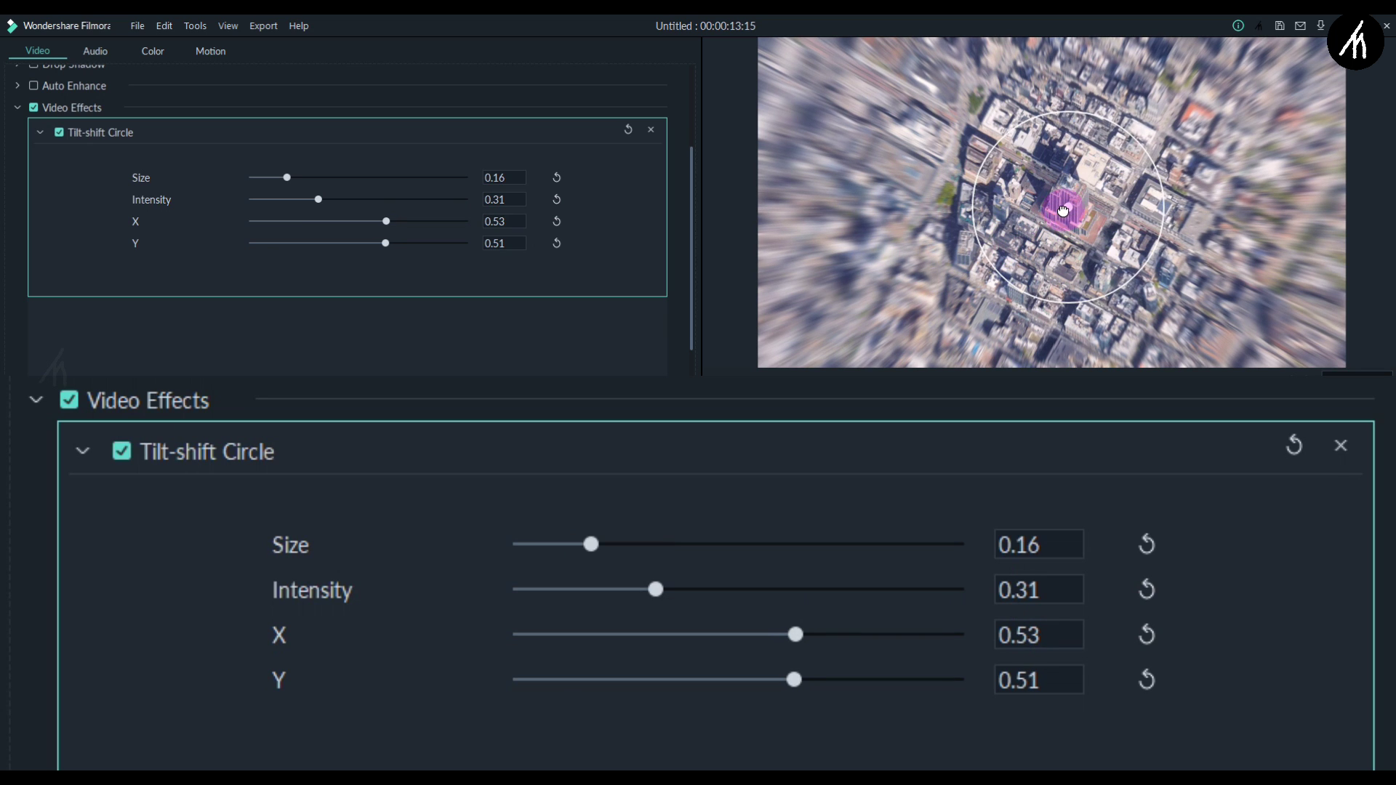
pyautogui.moveTo(285, 177); pyautogui.dragTo(273, 182)
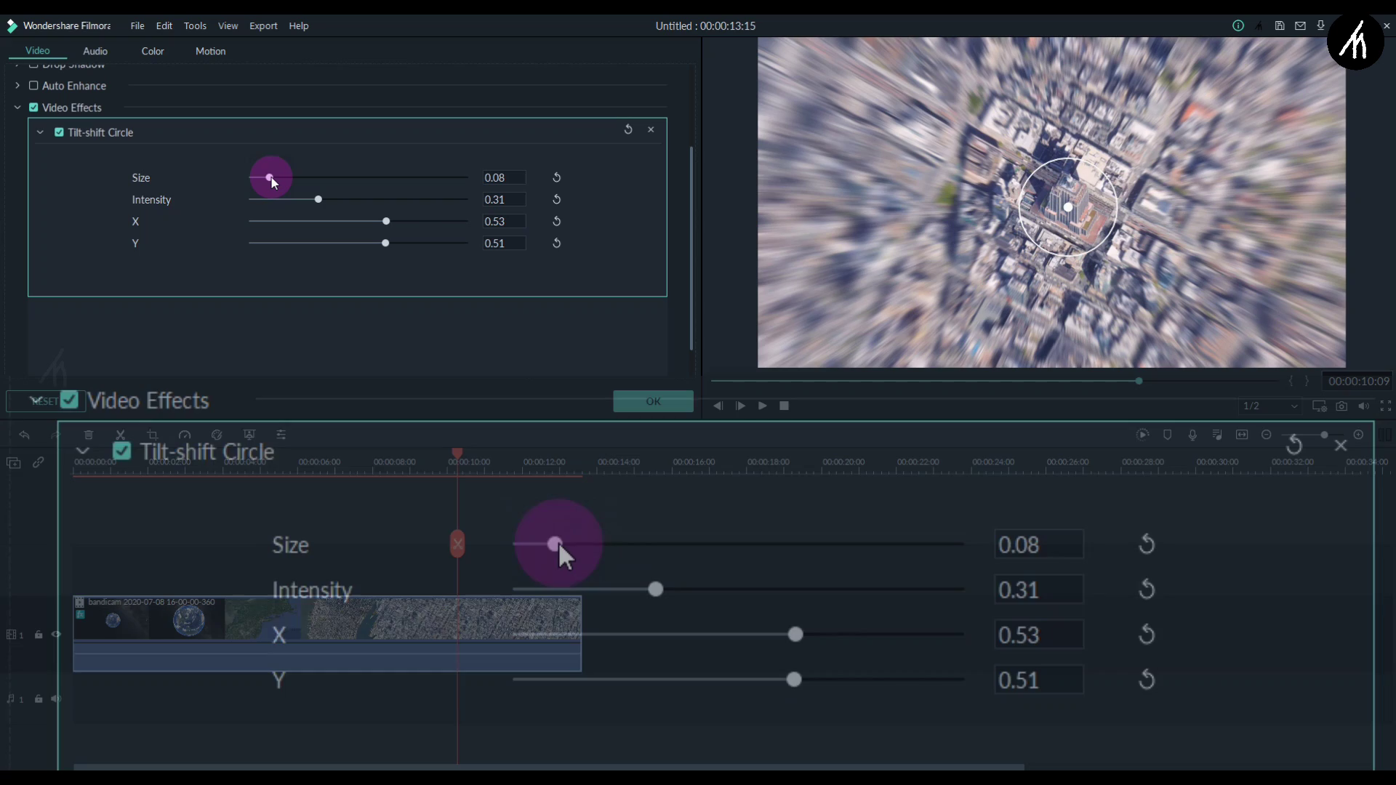
pyautogui.click(87, 467)
pyautogui.press('space')
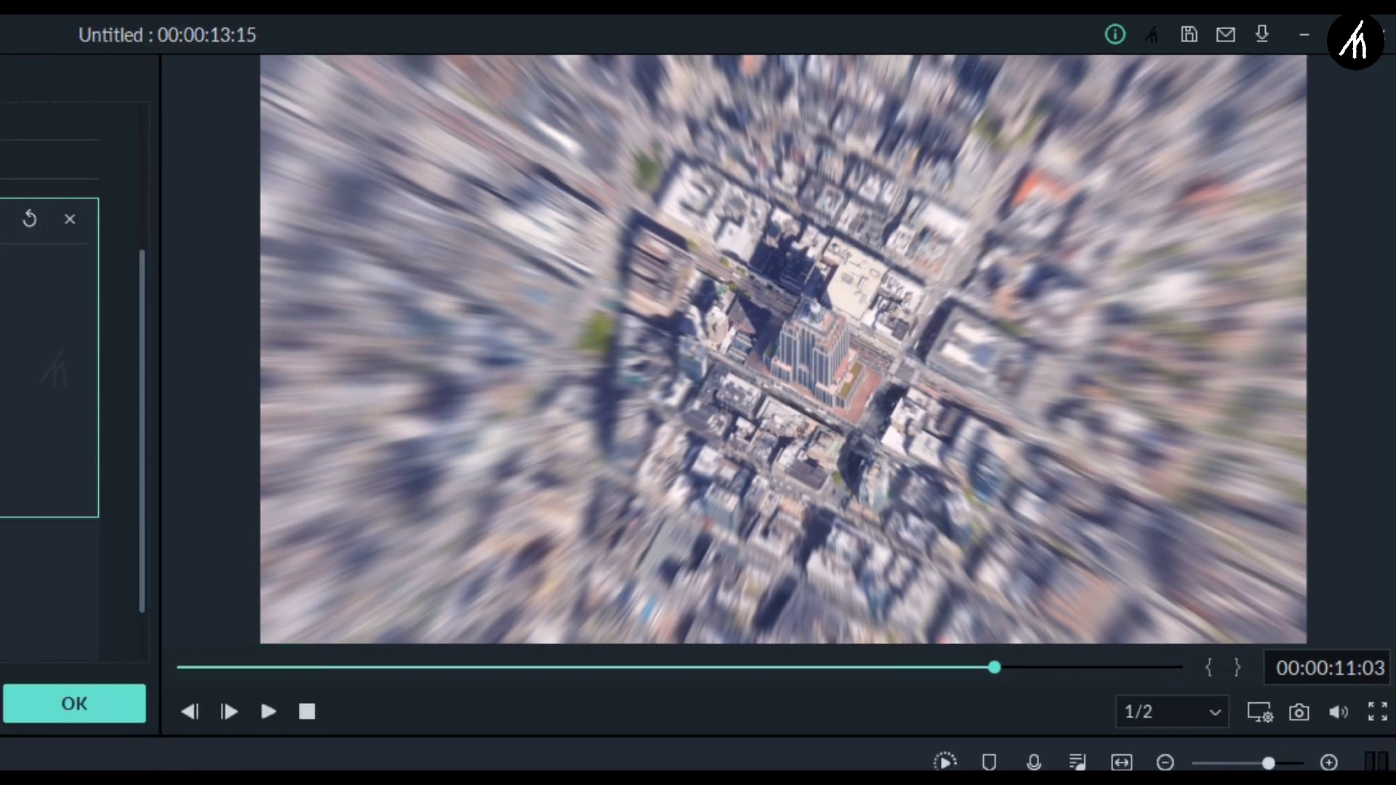
# Split the clip at 00:00:07:13 and remove the Tilt-shift Circle from the second part.
pyautogui.click(101, 454)
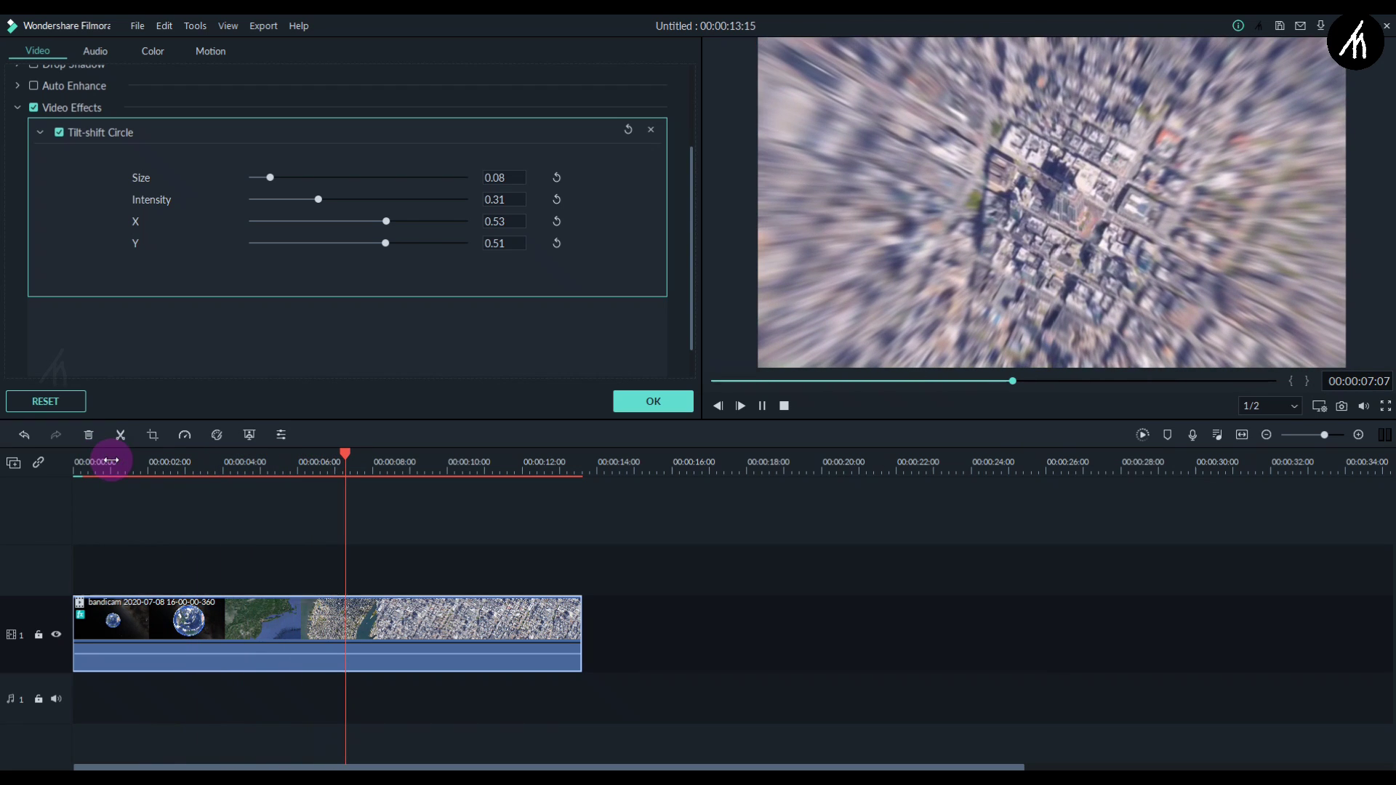
pyautogui.click(343, 460)
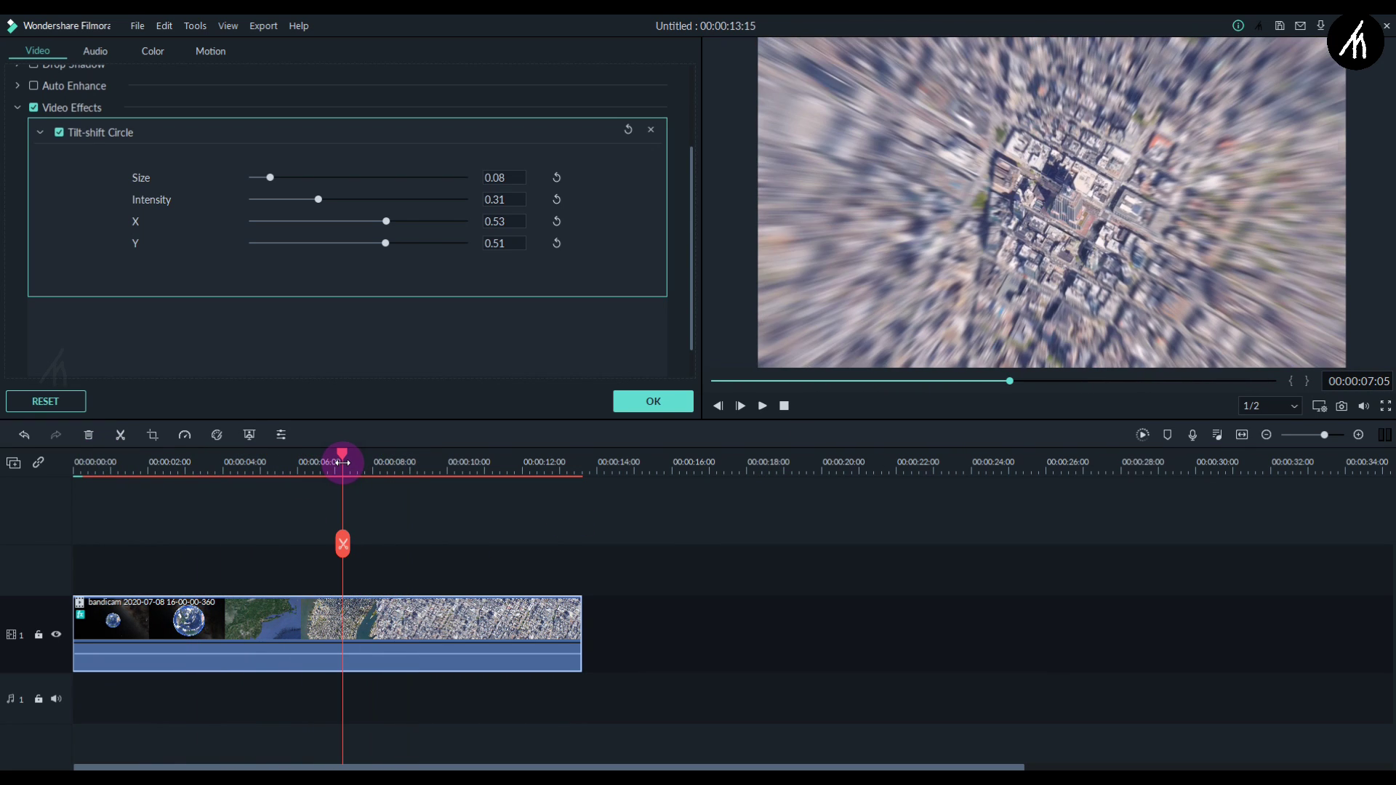
pyautogui.click(361, 613)
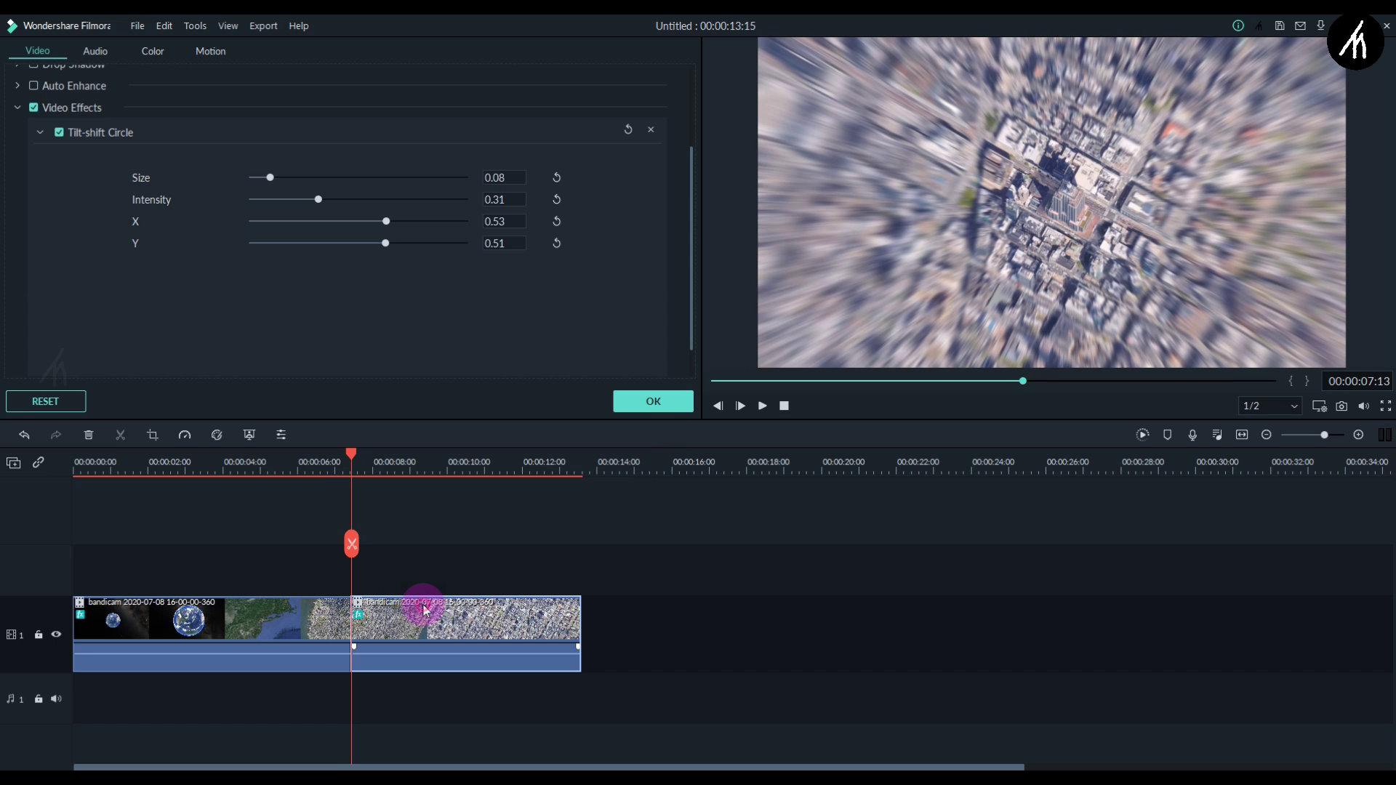
pyautogui.click(652, 130)
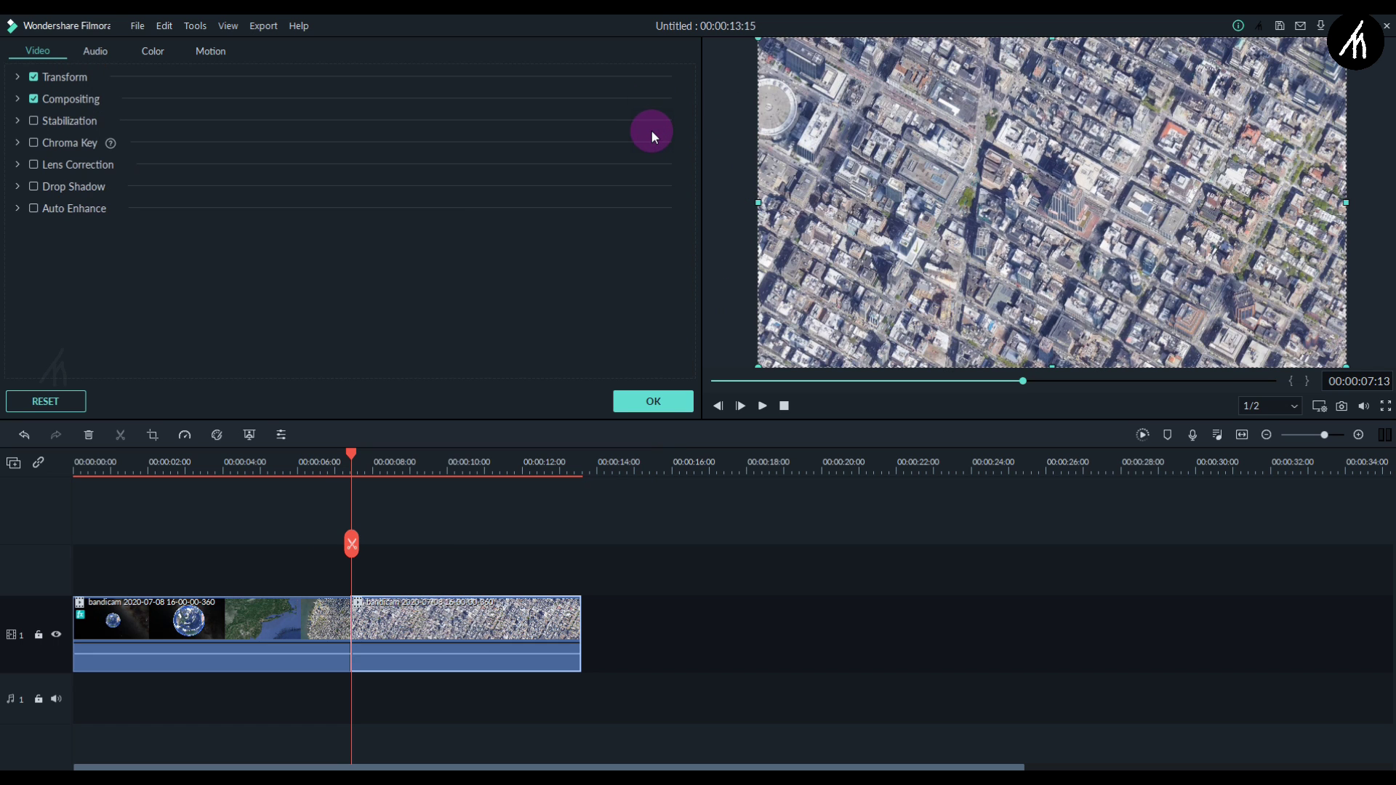
# Place a Basic Dissolve transition between the two clip parts, render and play the preview.
pyautogui.click(647, 402)
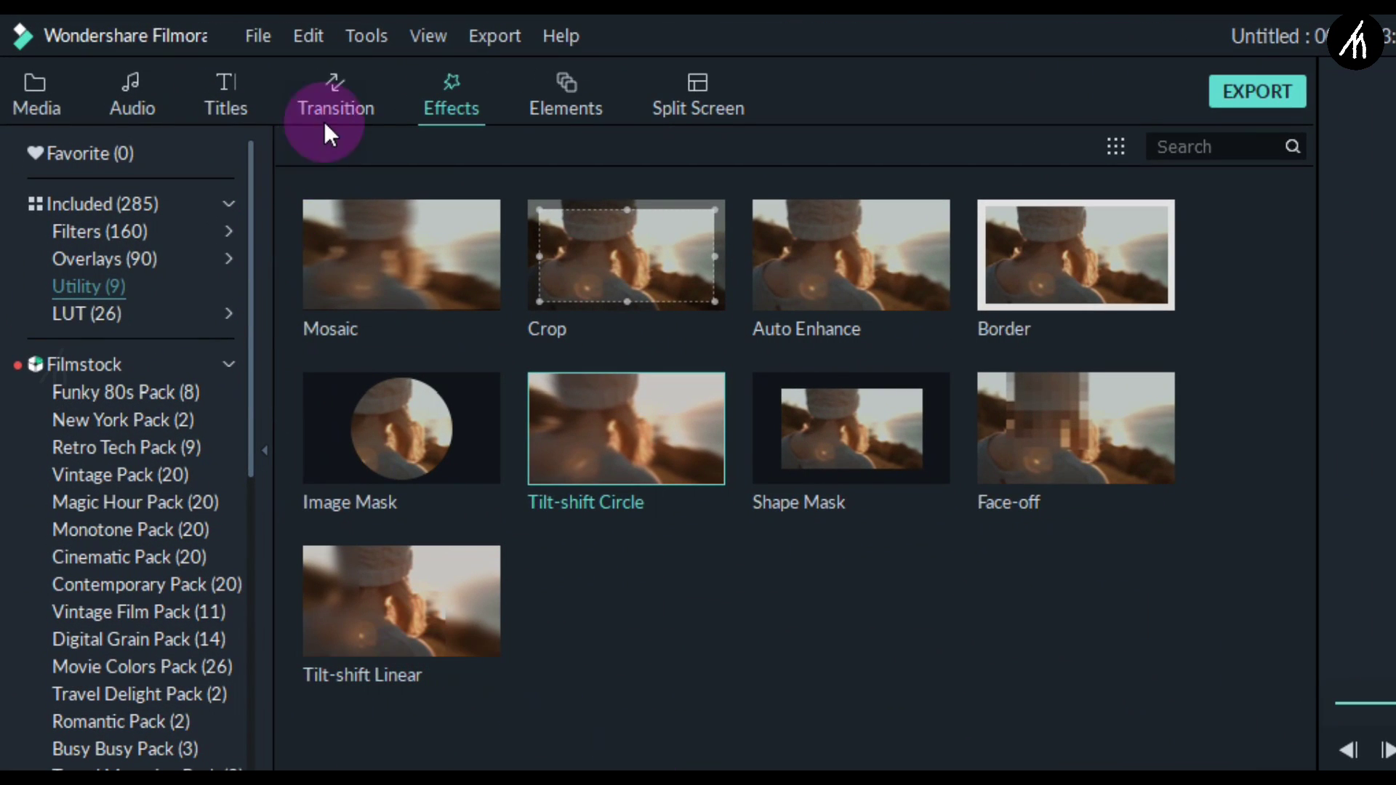
pyautogui.click(349, 105)
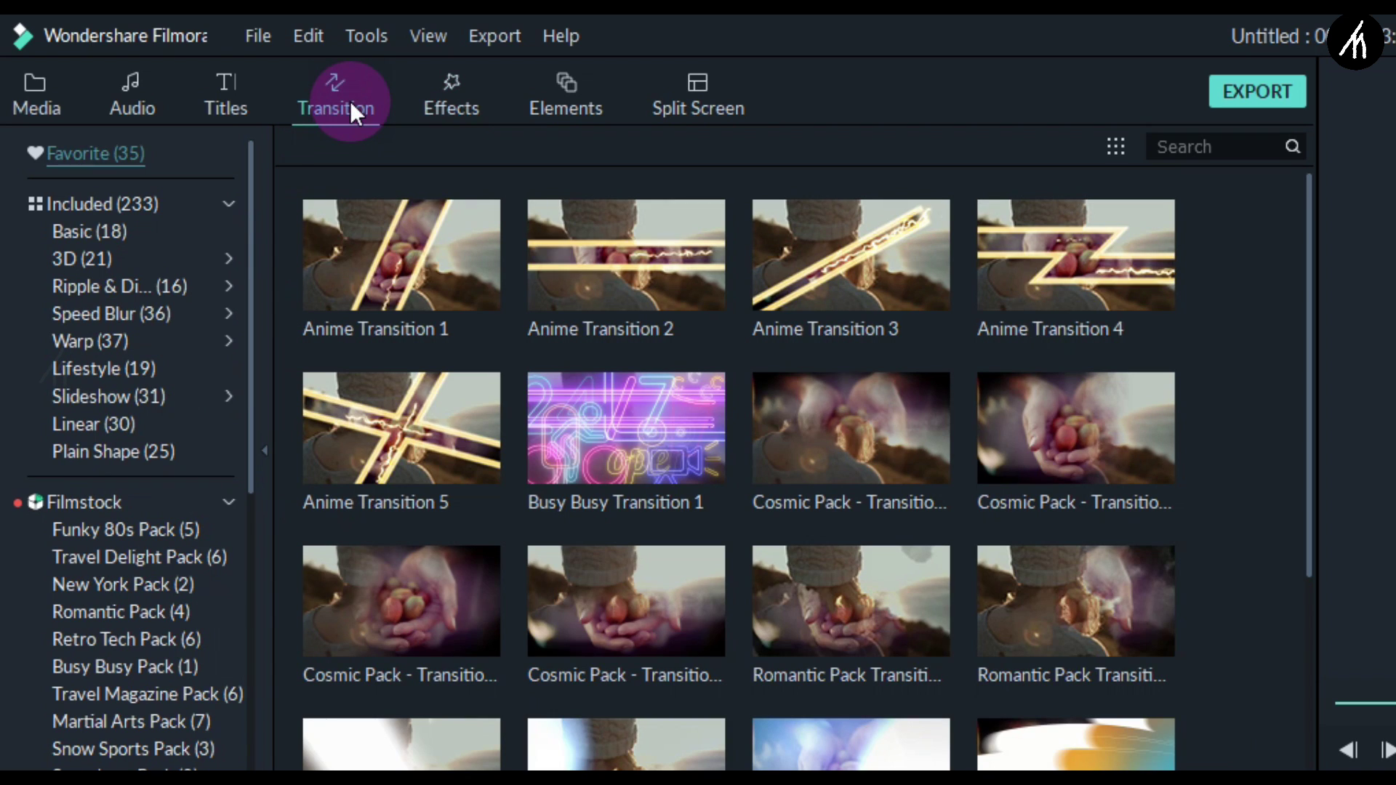
pyautogui.click(106, 226)
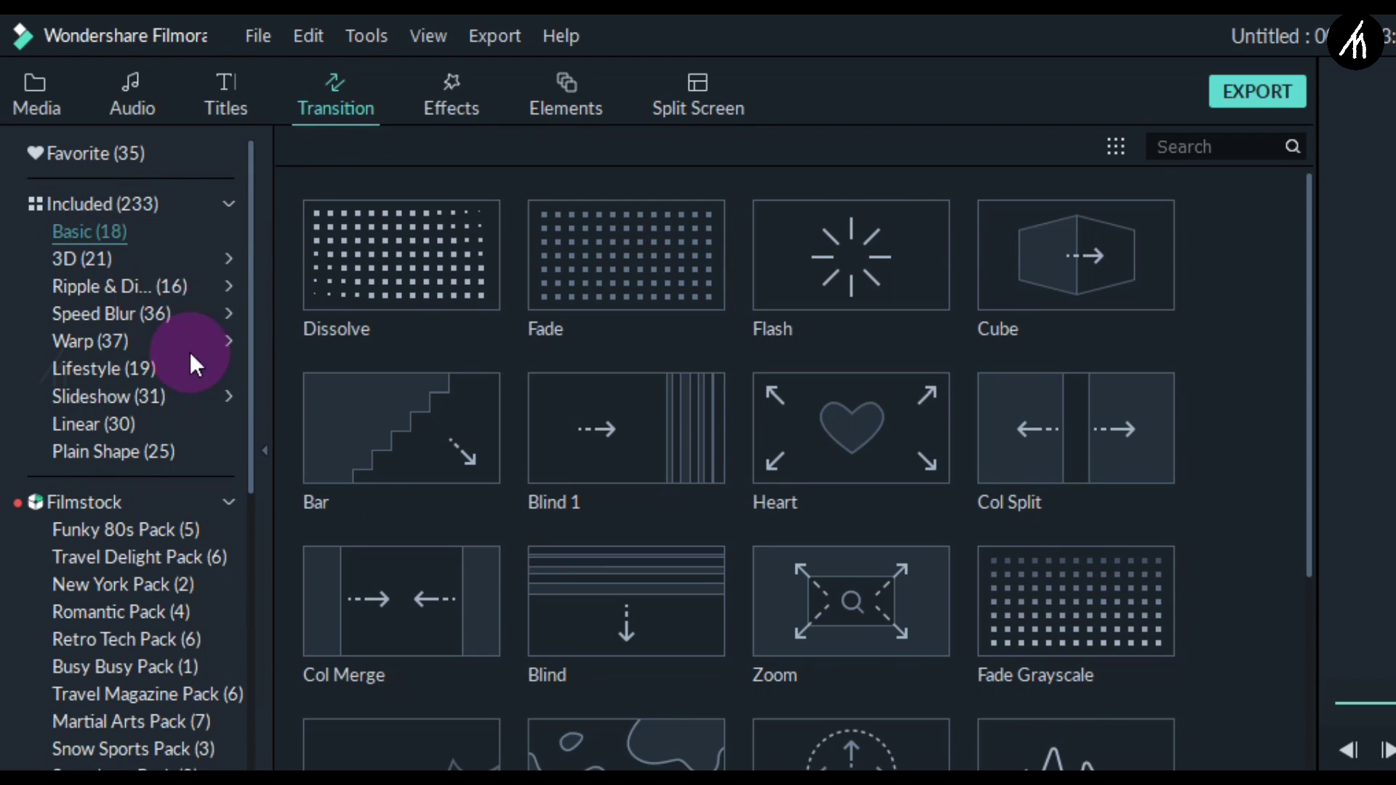
pyautogui.moveTo(447, 293); pyautogui.dragTo(405, 516)
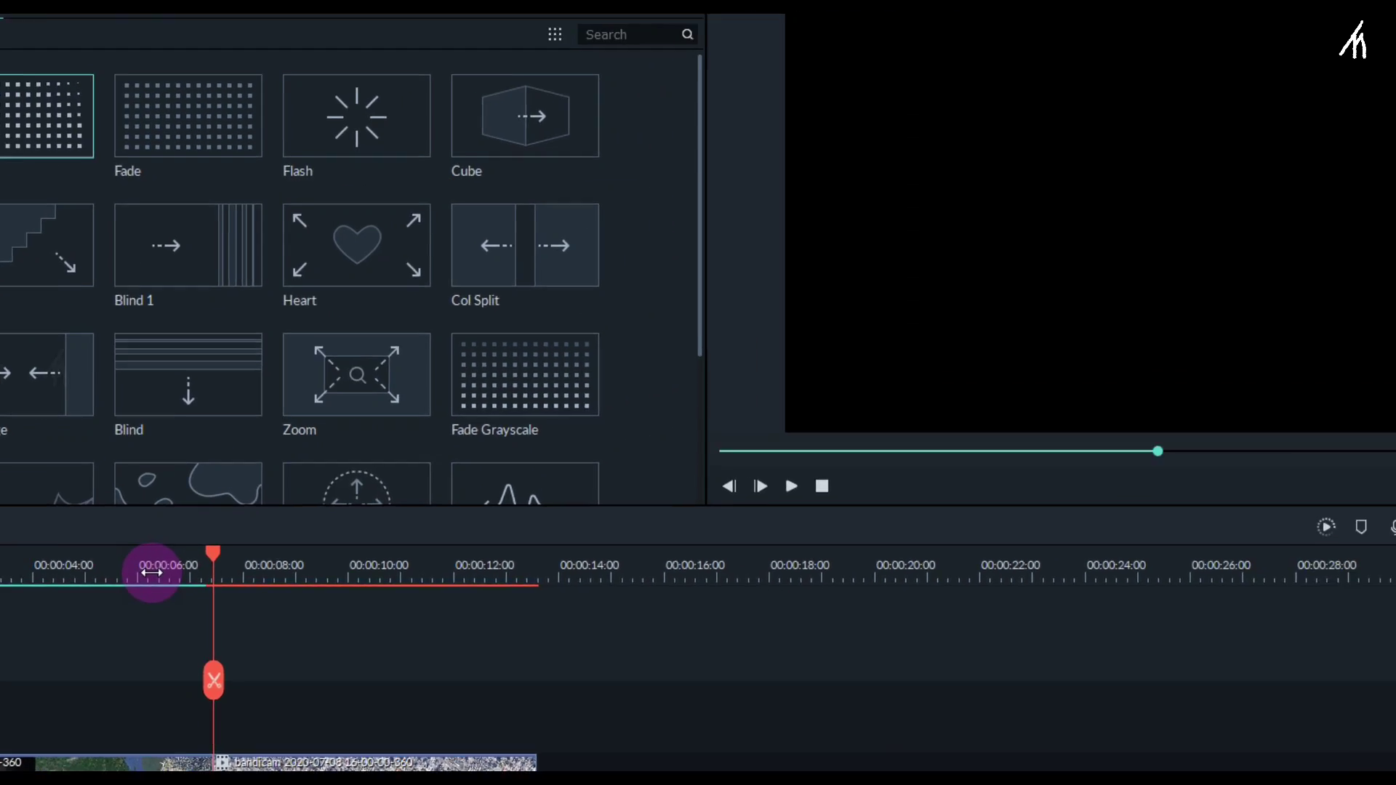
pyautogui.click(1395, 444)
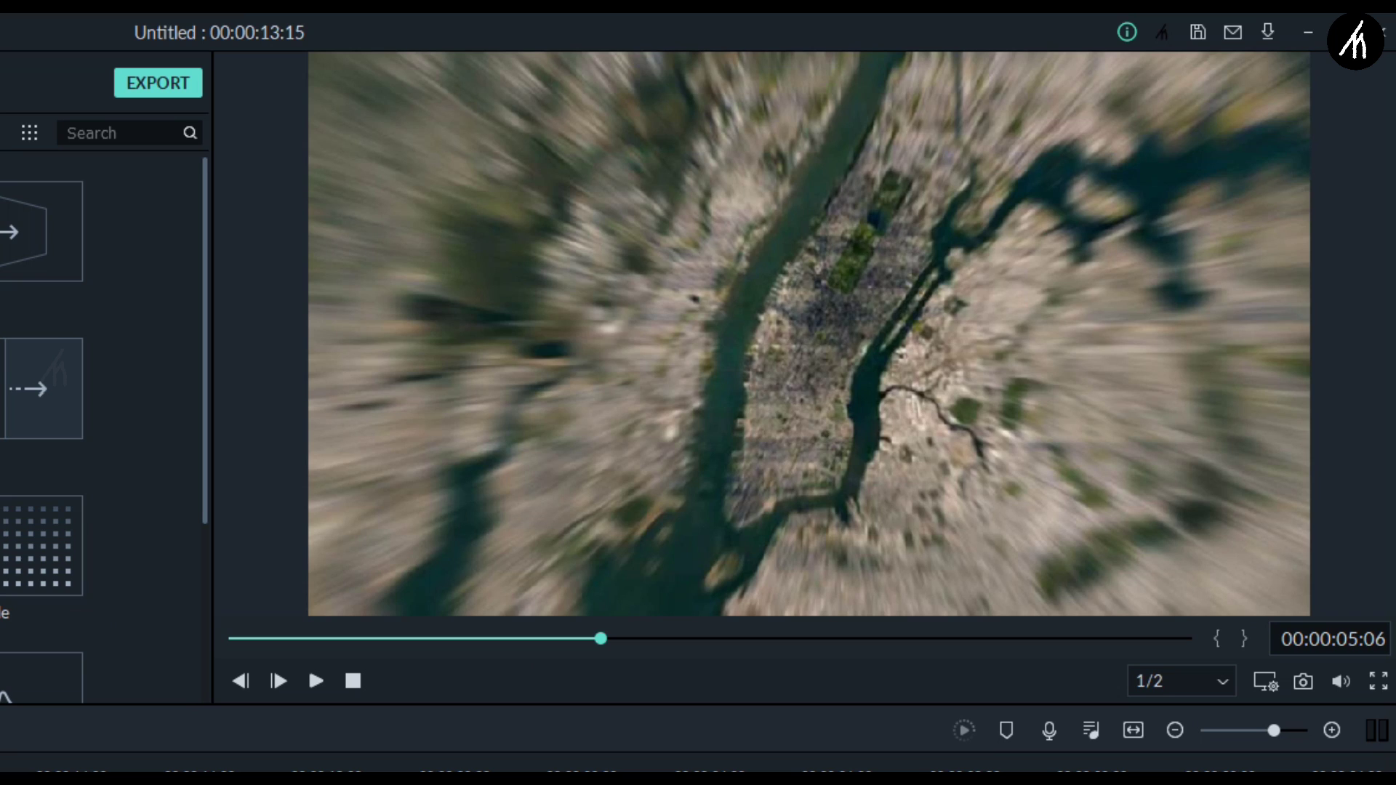
pyautogui.press('space')
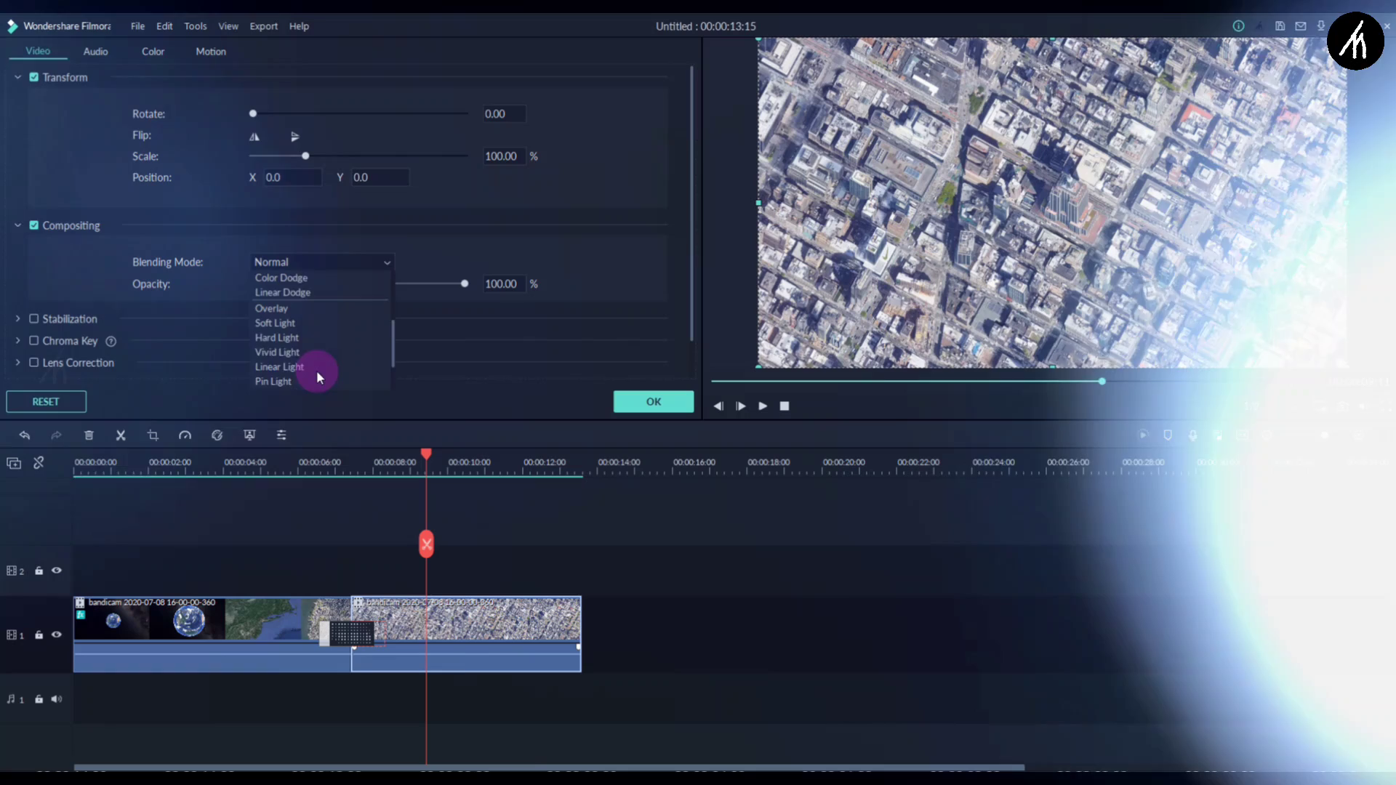
# Dismiss the blending mode list and choose the wzzly LUT from the 3D LUT dropdown.
pyautogui.click(425, 241)
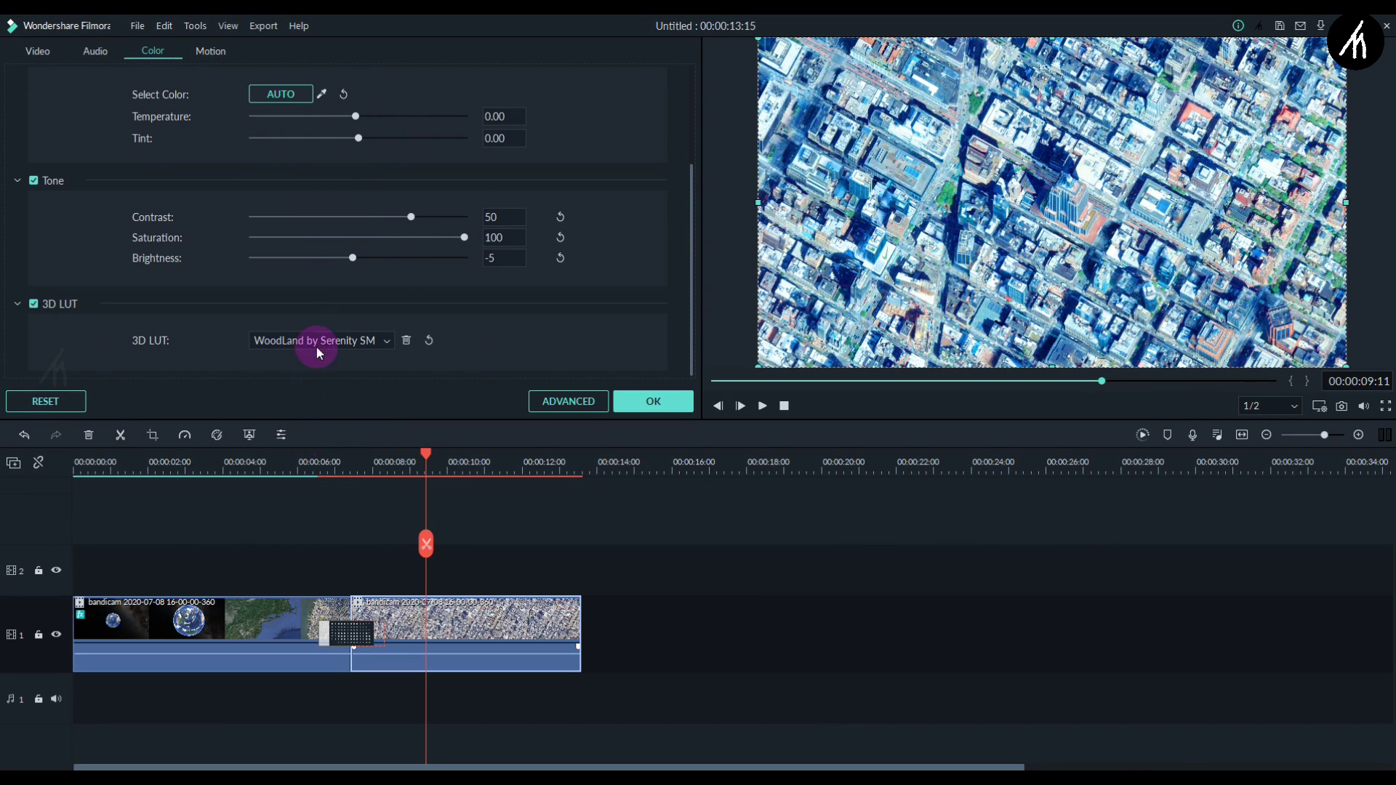
pyautogui.click(320, 340)
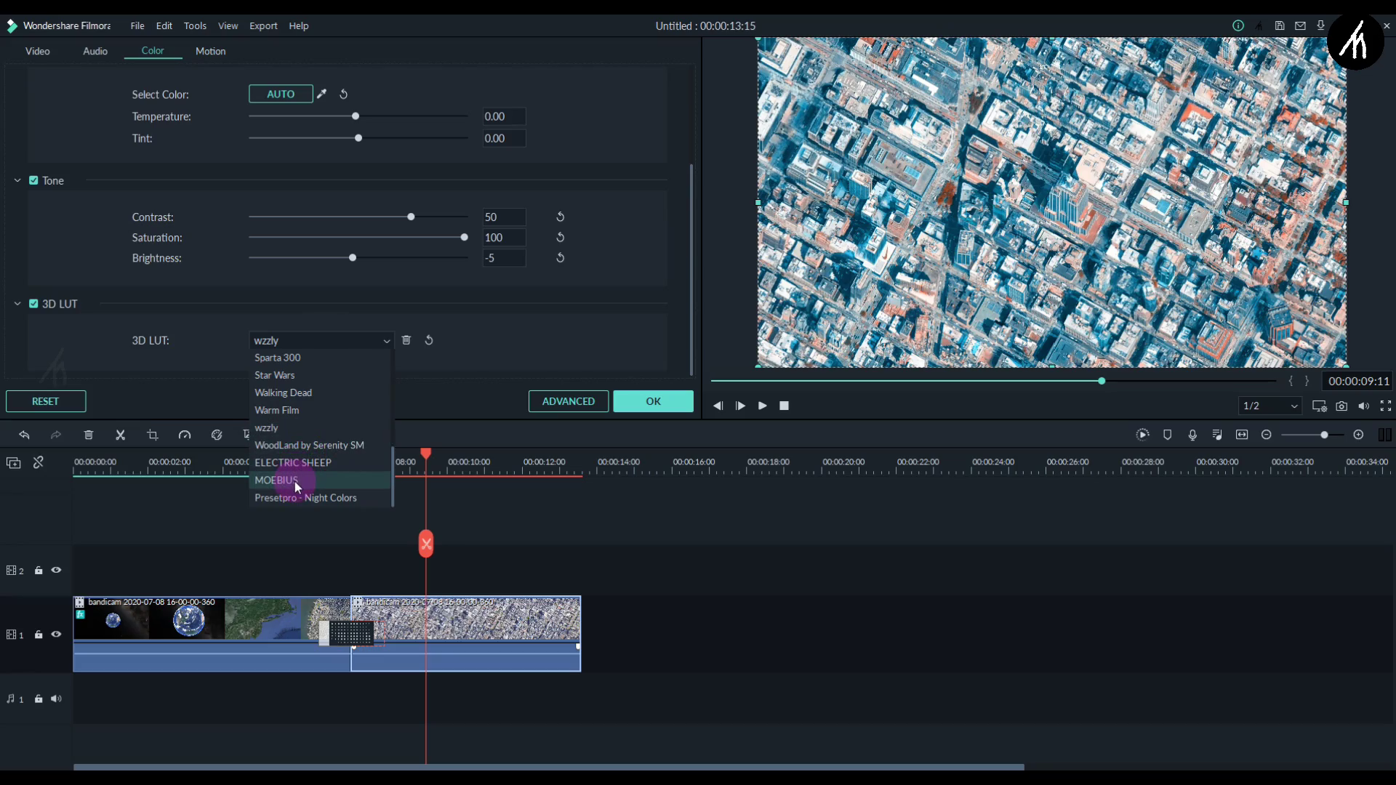